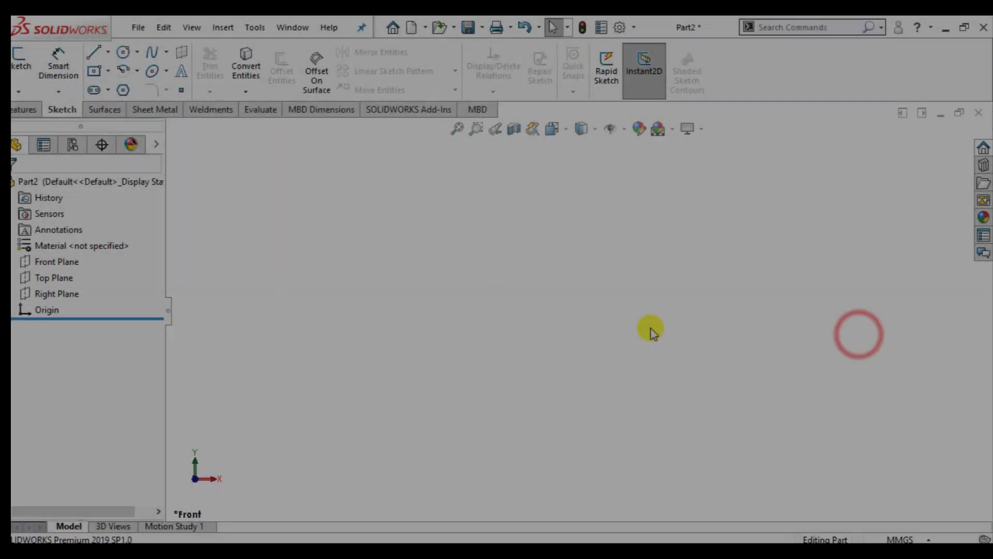
- On the Front Plane, sketch a 50 mm vertical line from the origin and a 50 mm horizontal line
{"action": "left_click", "coordinate": [49, 262]}
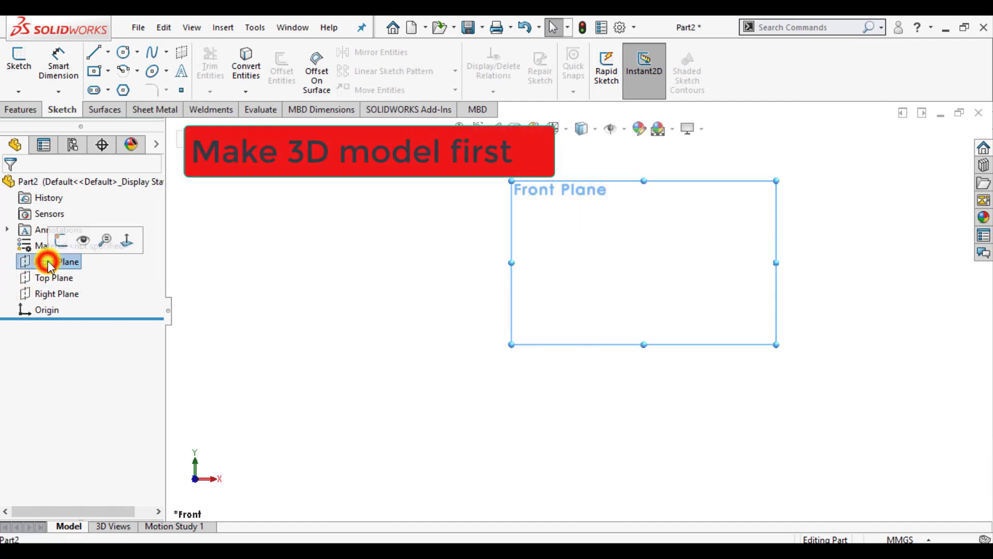
{"action": "left_click", "coordinate": [61, 239]}
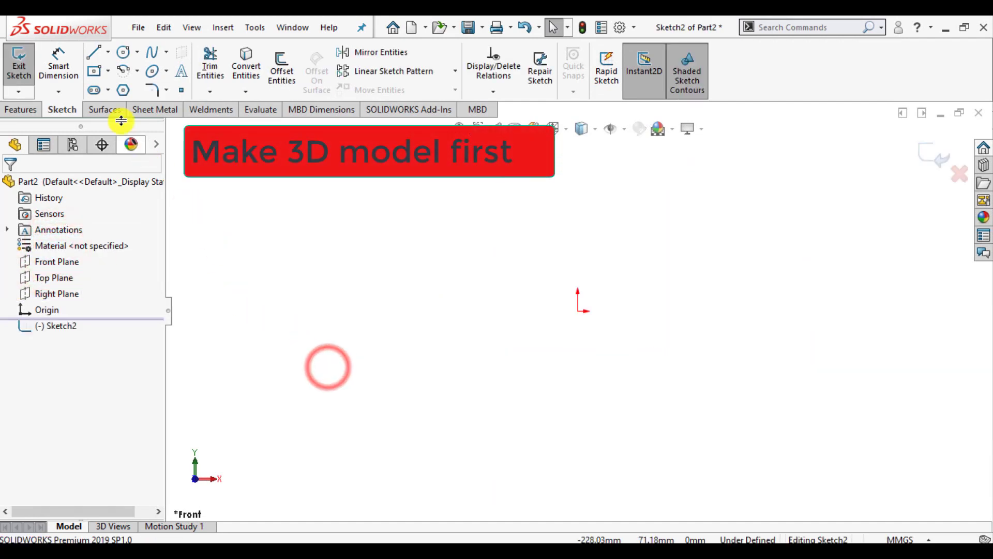
{"action": "left_click", "coordinate": [94, 52]}
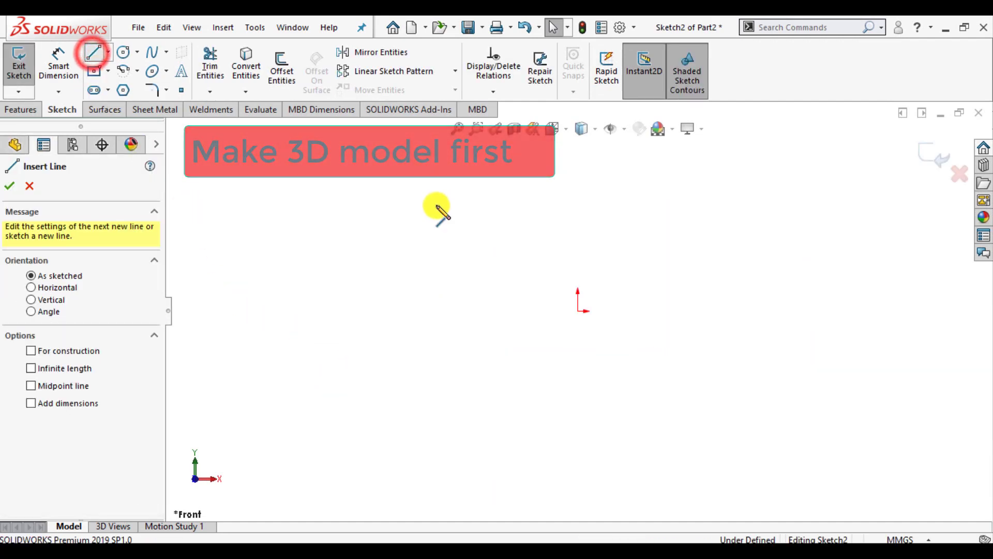
{"action": "left_click", "coordinate": [577, 311]}
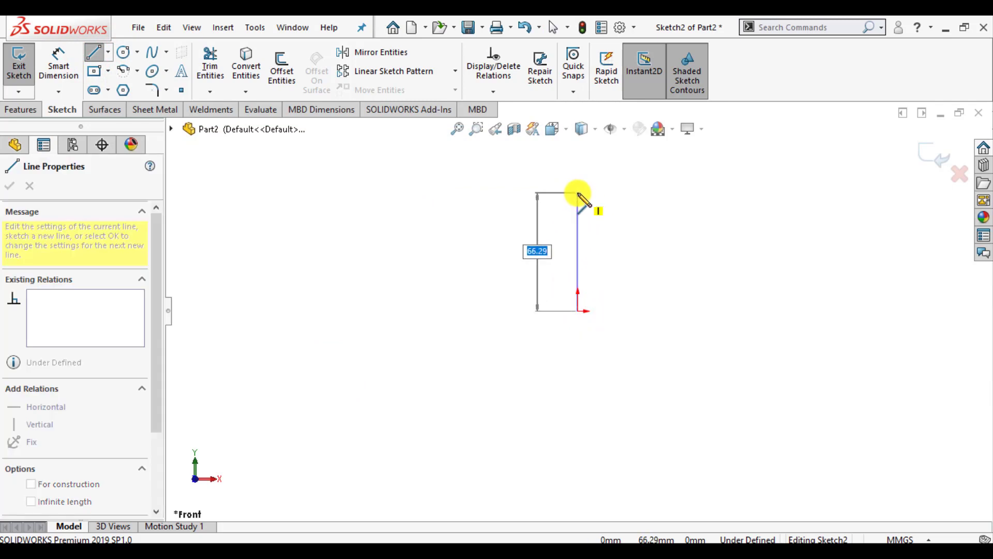
{"action": "key", "text": "Return"}
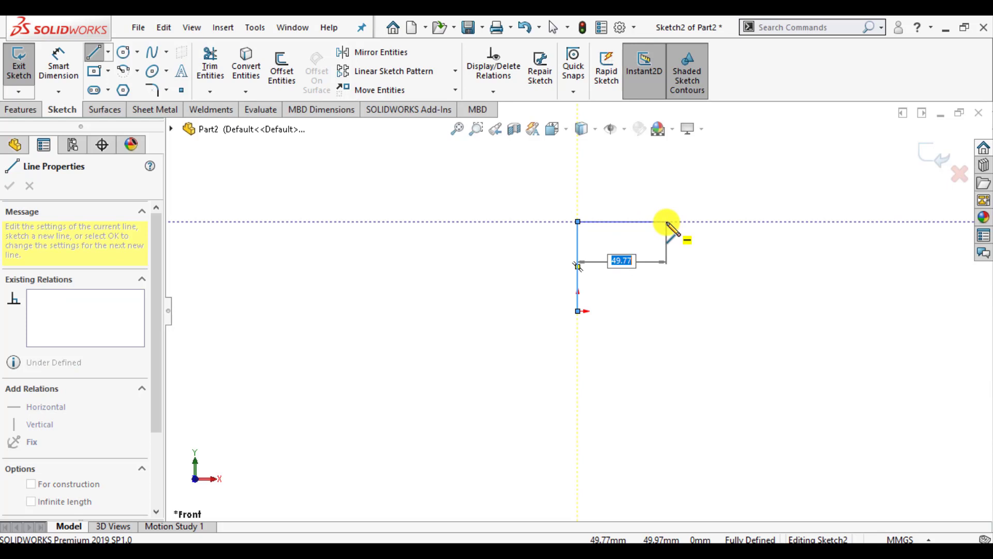
{"action": "key", "text": "Return"}
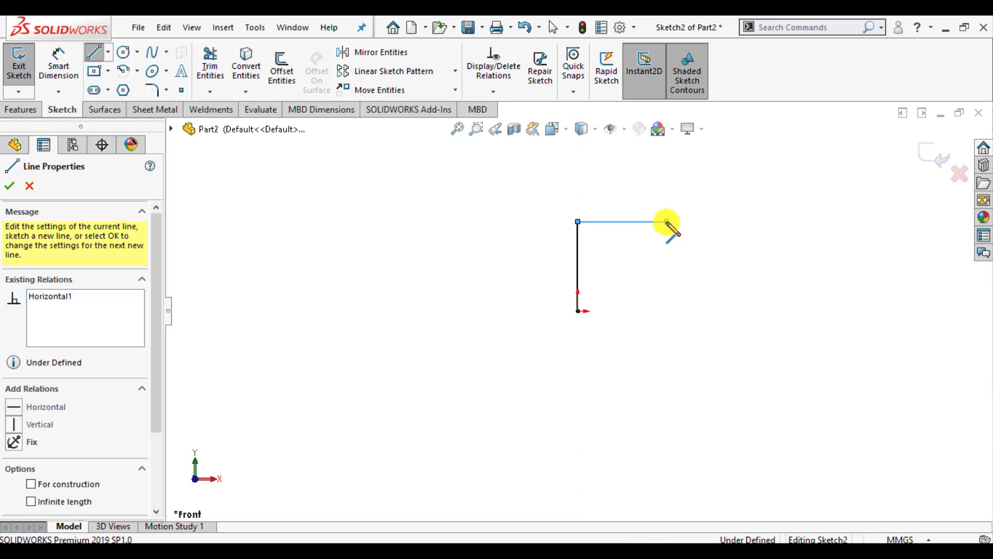
{"action": "key", "text": "Escape"}
- Zoom out and select each sketch line to check it, then clear the selection
{"action": "scroll", "coordinate": [667, 212], "scroll_direction": "down", "scroll_amount": 1}
{"action": "scroll", "coordinate": [542, 282], "scroll_direction": "down", "scroll_amount": 1}
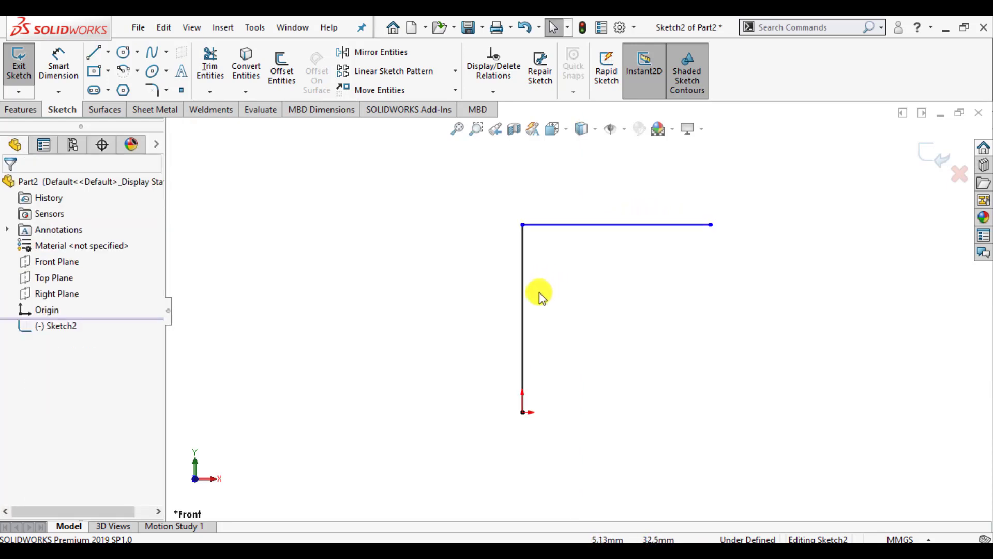
{"action": "left_click", "coordinate": [522, 293]}
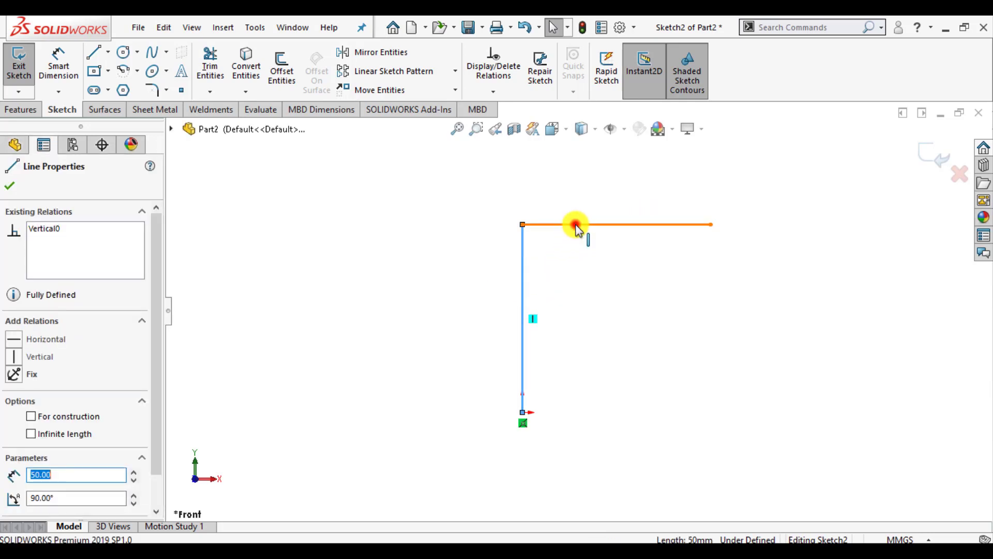
{"action": "left_click", "coordinate": [575, 224]}
{"action": "left_click", "coordinate": [377, 269]}
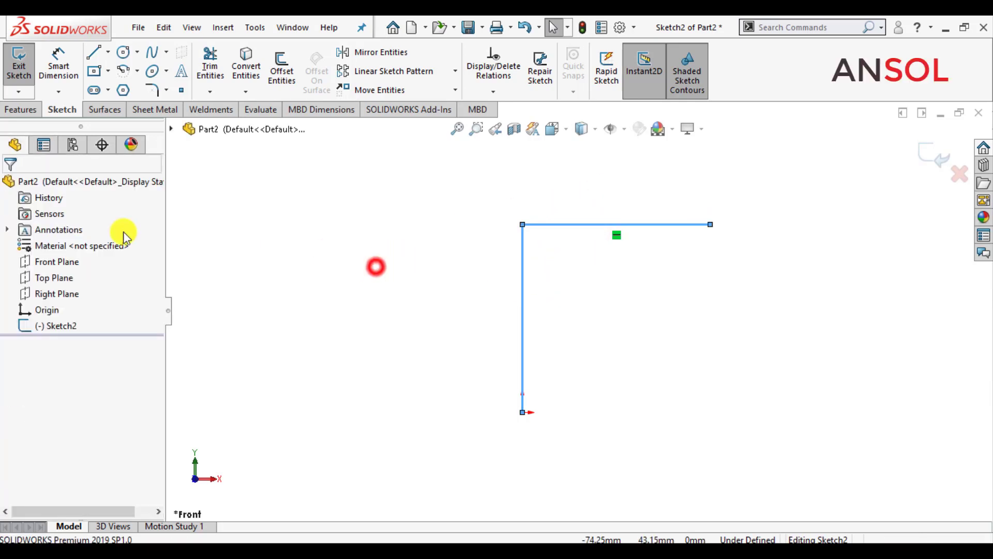
- Dimension the horizontal line at 50.00 mm
{"action": "key", "text": "d"}
{"action": "left_click", "coordinate": [595, 225]}
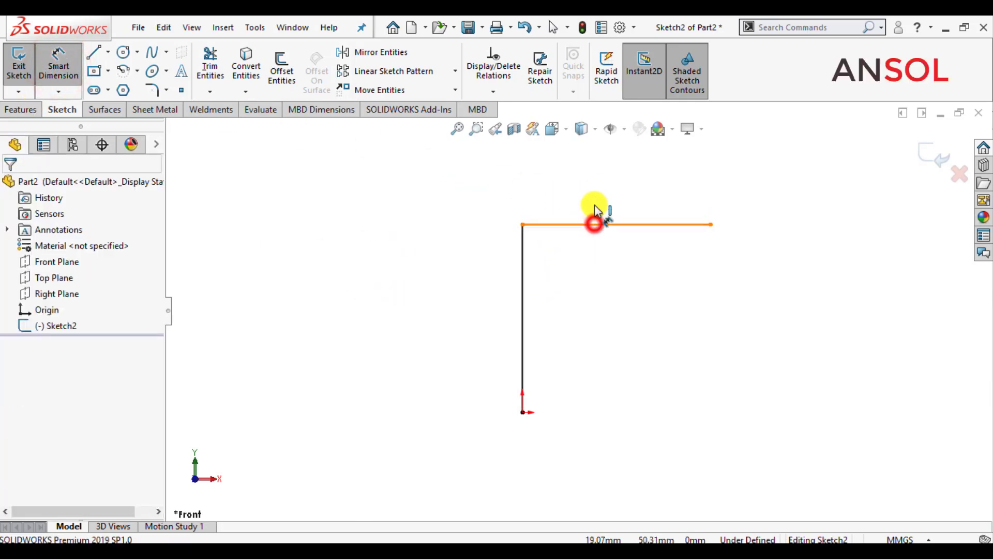
{"action": "left_click", "coordinate": [601, 181]}
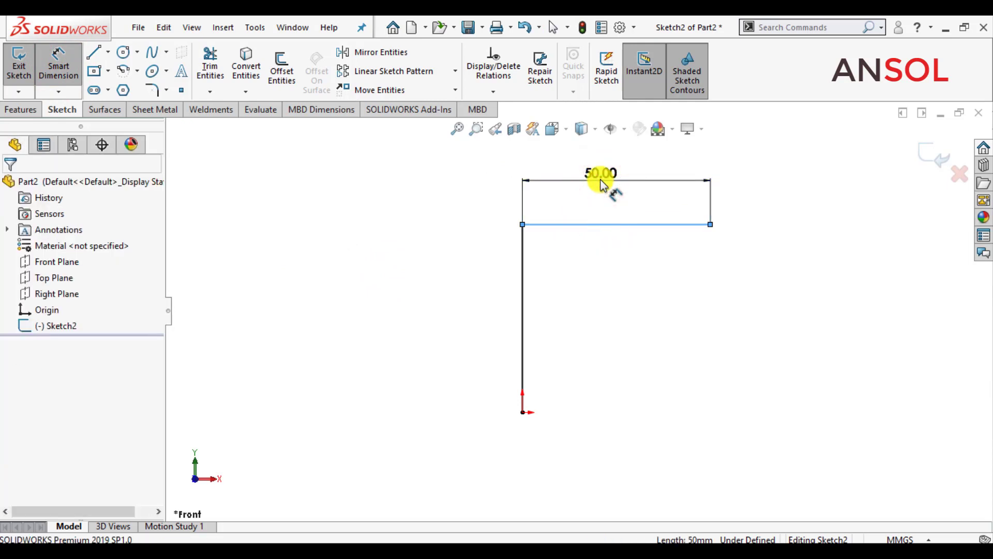
{"action": "left_click", "coordinate": [583, 187]}
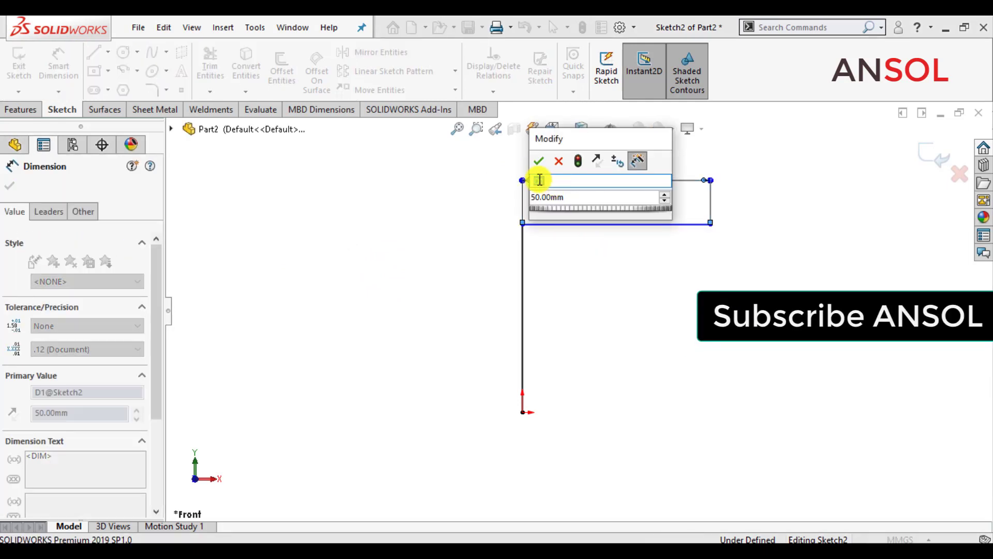
{"action": "left_click", "coordinate": [537, 161]}
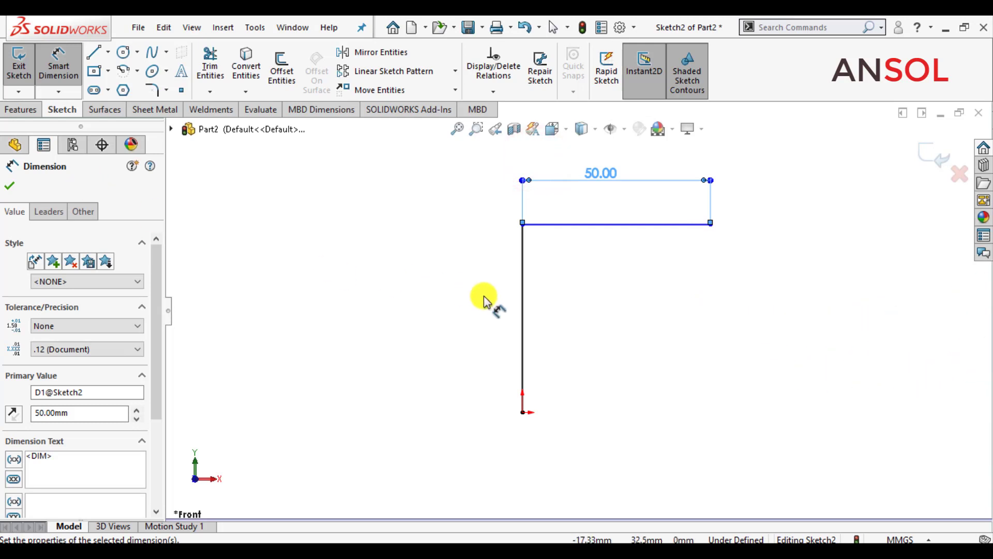
- Dimension the vertical line at 50.00 mm and exit the sketch
{"action": "left_click", "coordinate": [522, 316]}
{"action": "left_click", "coordinate": [472, 311]}
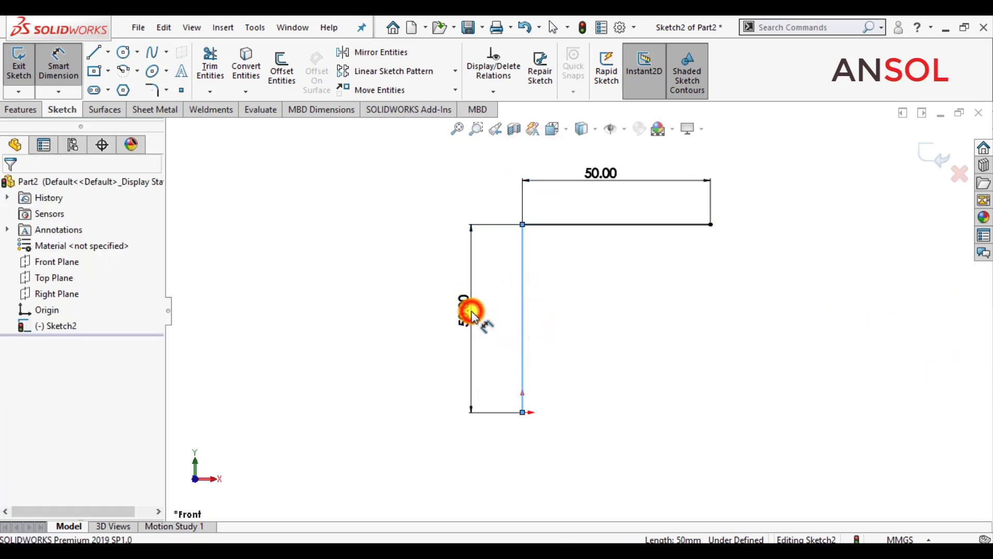
{"action": "left_click", "coordinate": [407, 292]}
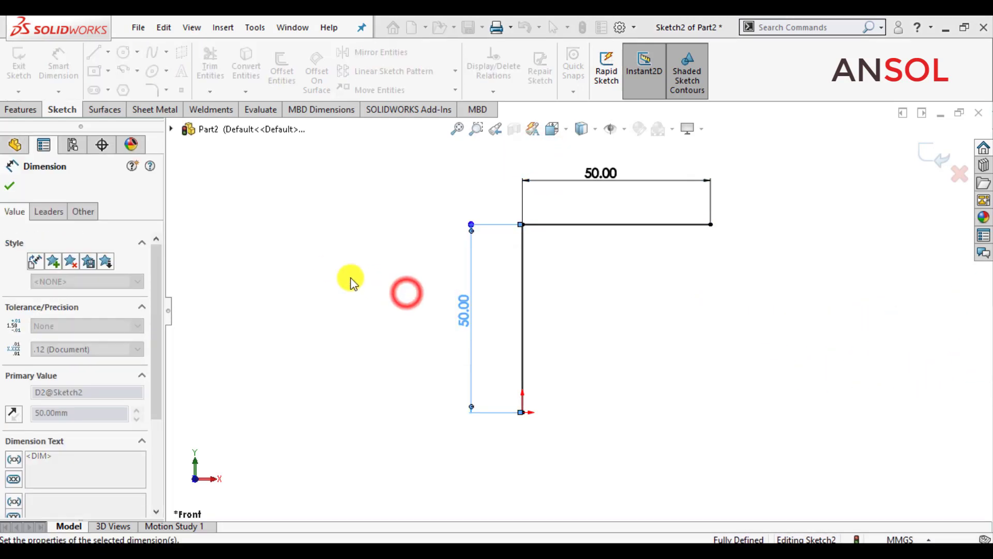
{"action": "left_click", "coordinate": [9, 186]}
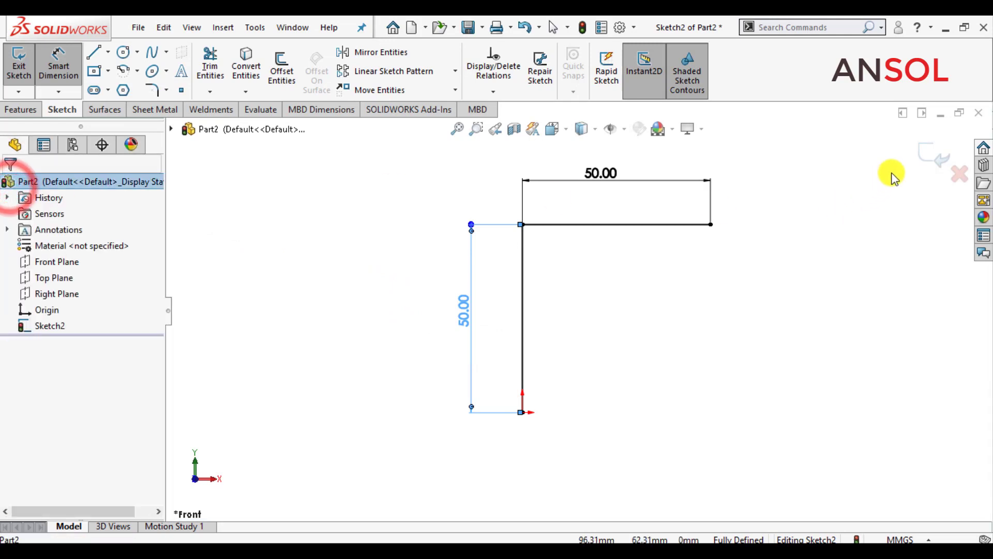
{"action": "left_click", "coordinate": [929, 158]}
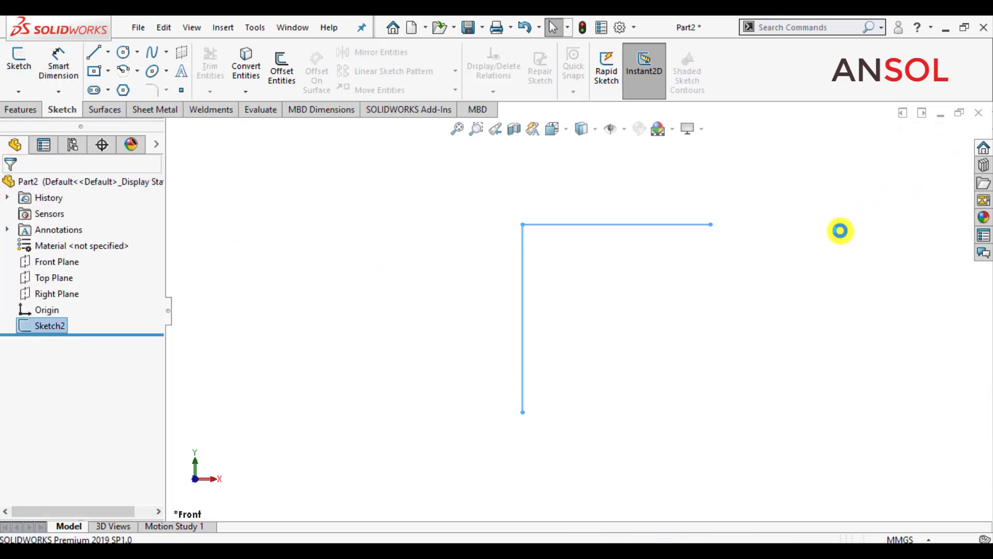
- Start an Extruded Boss/Base on the L sketch with a Mid Plane end condition
{"action": "left_click", "coordinate": [18, 110]}
{"action": "left_click", "coordinate": [24, 65]}
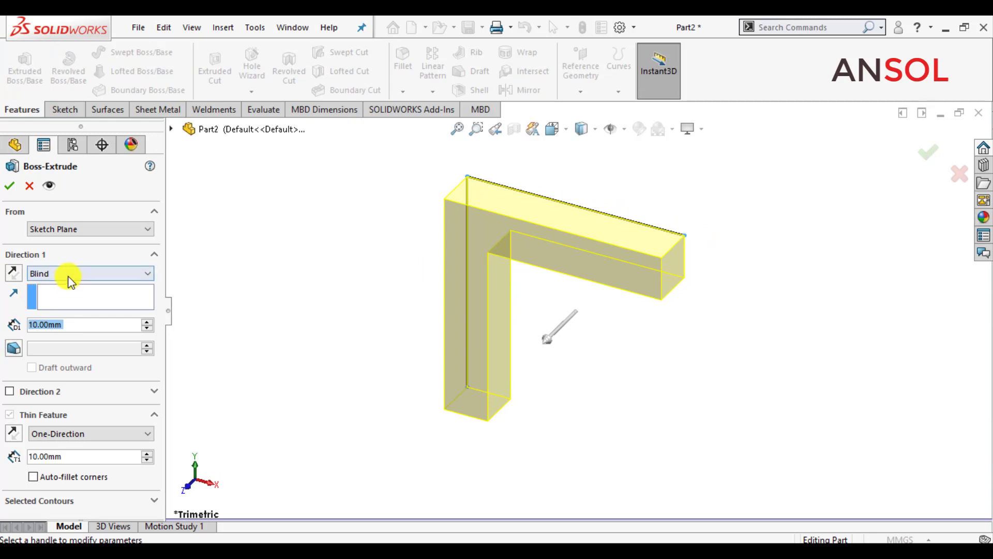
{"action": "left_click", "coordinate": [67, 274]}
{"action": "left_click", "coordinate": [54, 331]}
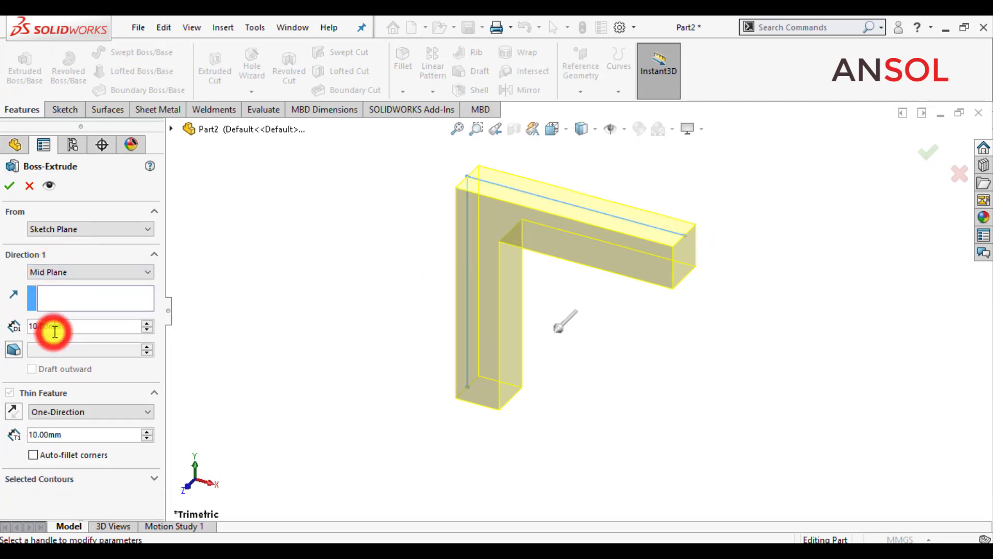
- Set the thin feature wall thickness to 4 mm
{"action": "left_click", "coordinate": [71, 439]}
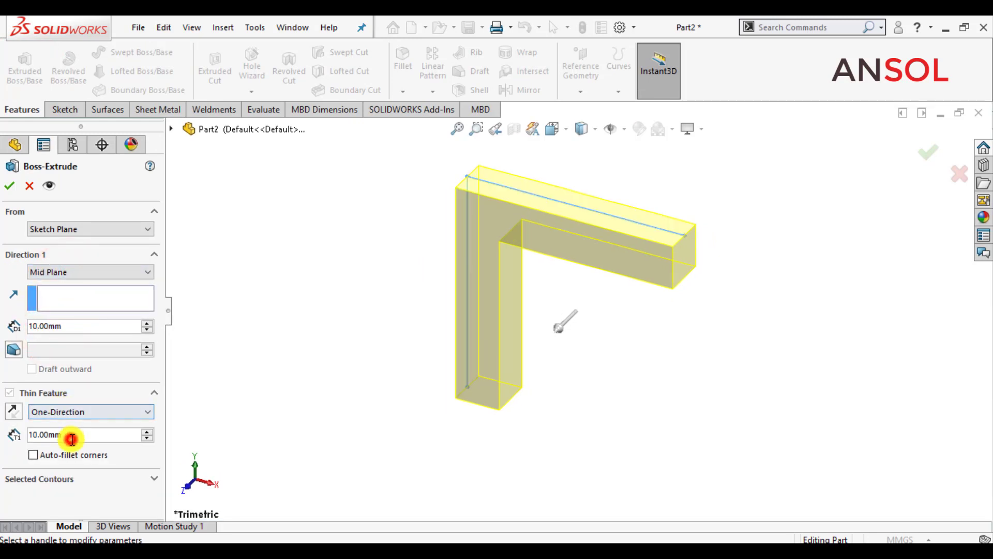
{"action": "double_click", "coordinate": [71, 439]}
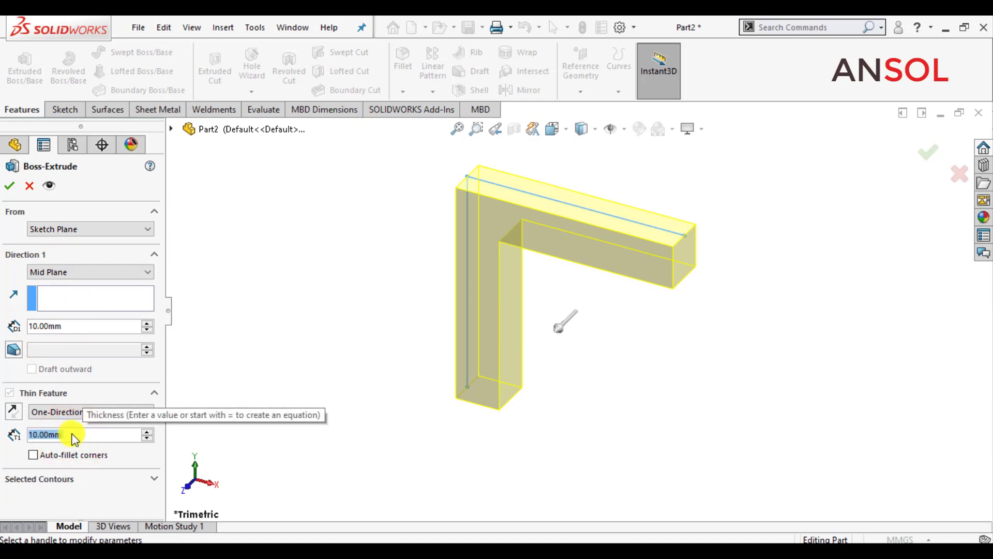
{"action": "type", "text": "6"}
{"action": "key", "text": "Return"}
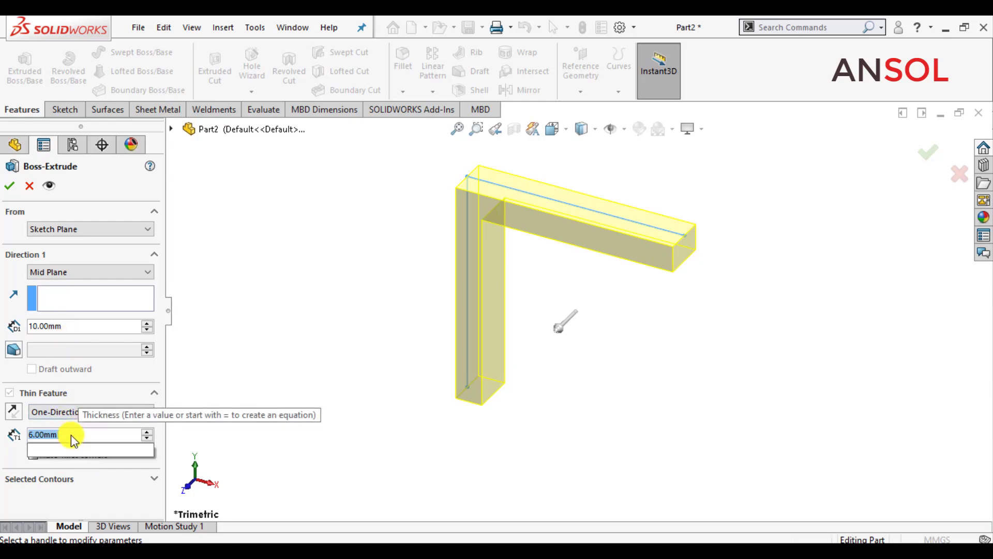
{"action": "type", "text": "4"}
{"action": "key", "text": "Return"}
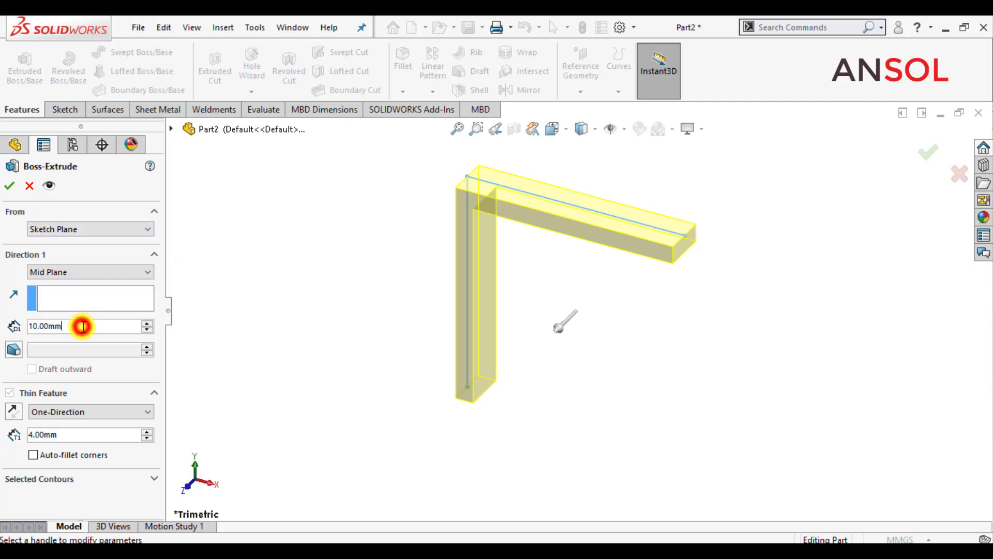
- Set the extrusion depth to 25 mm and confirm the thin extrusion
{"action": "double_click", "coordinate": [82, 326]}
{"action": "type", "text": "25"}
{"action": "key", "text": "Return"}
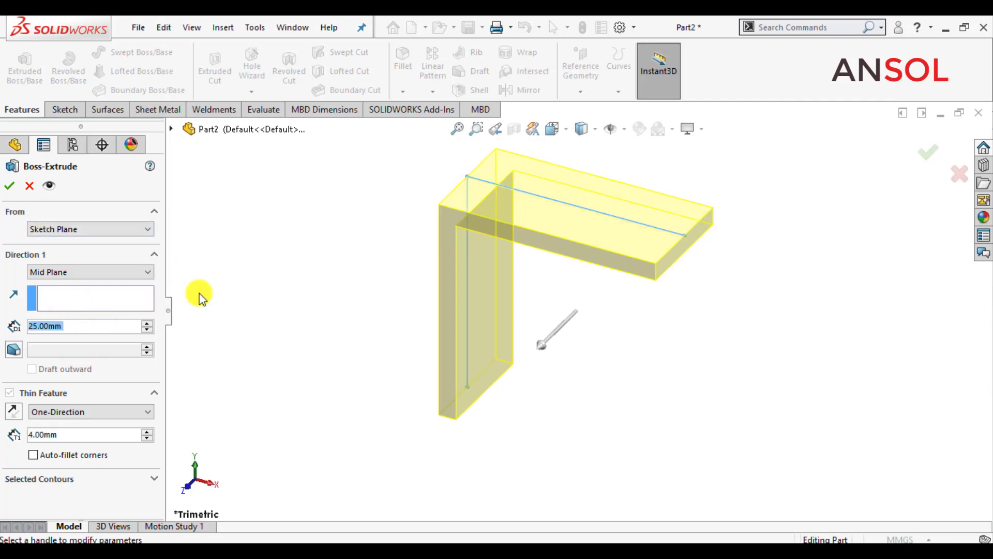
{"action": "left_click", "coordinate": [9, 185]}
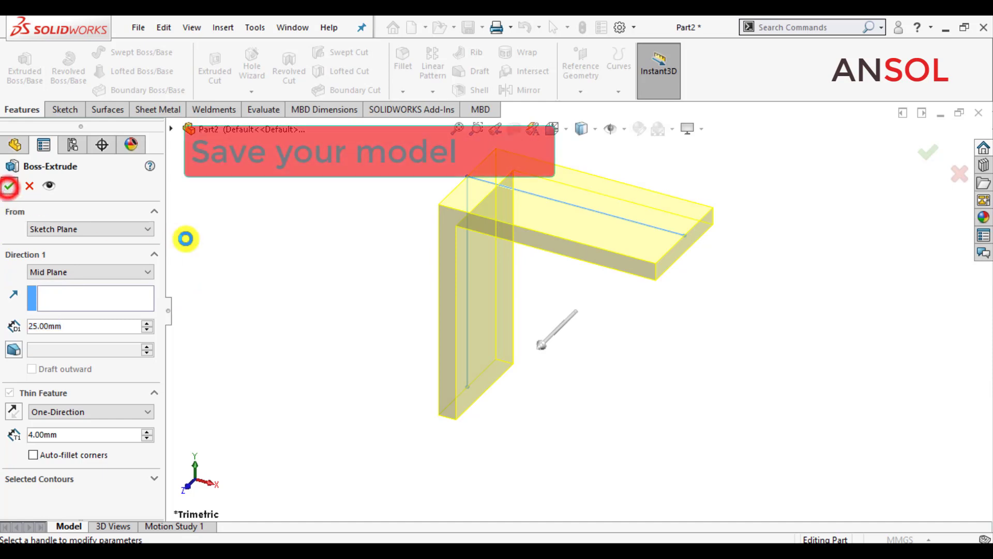
- Create a new Static simulation study named 'Remote mass sim'
{"action": "left_click", "coordinate": [325, 326]}
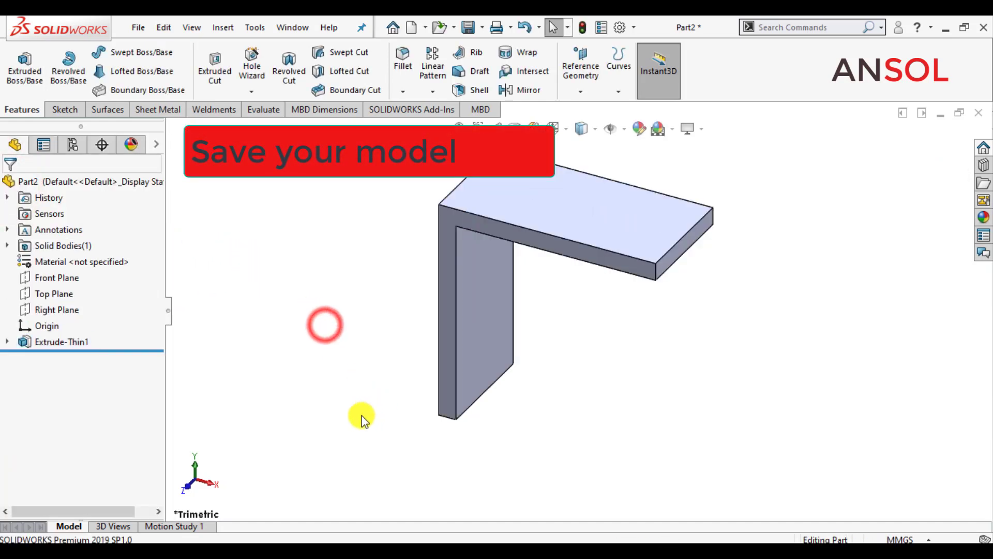
{"action": "left_click", "coordinate": [620, 243]}
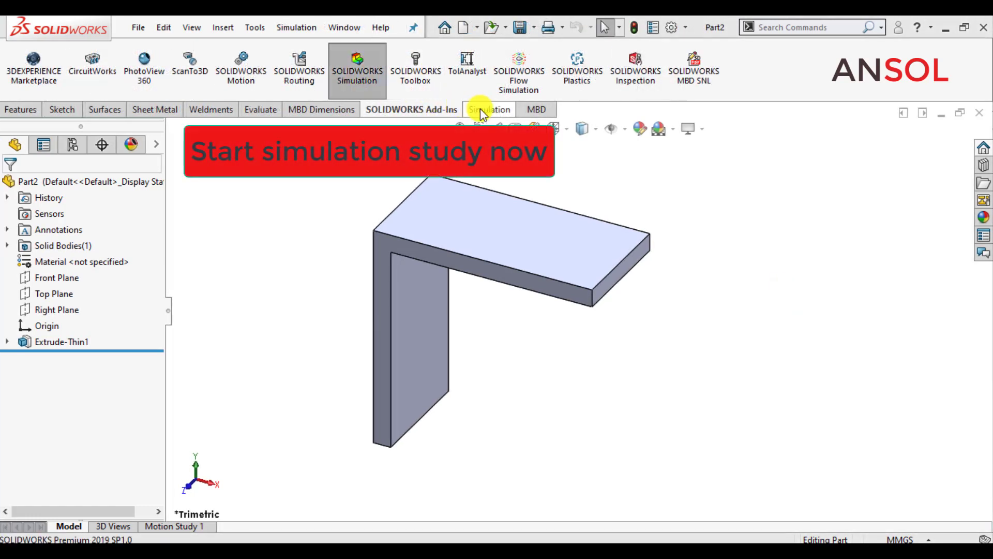
{"action": "left_click", "coordinate": [481, 109]}
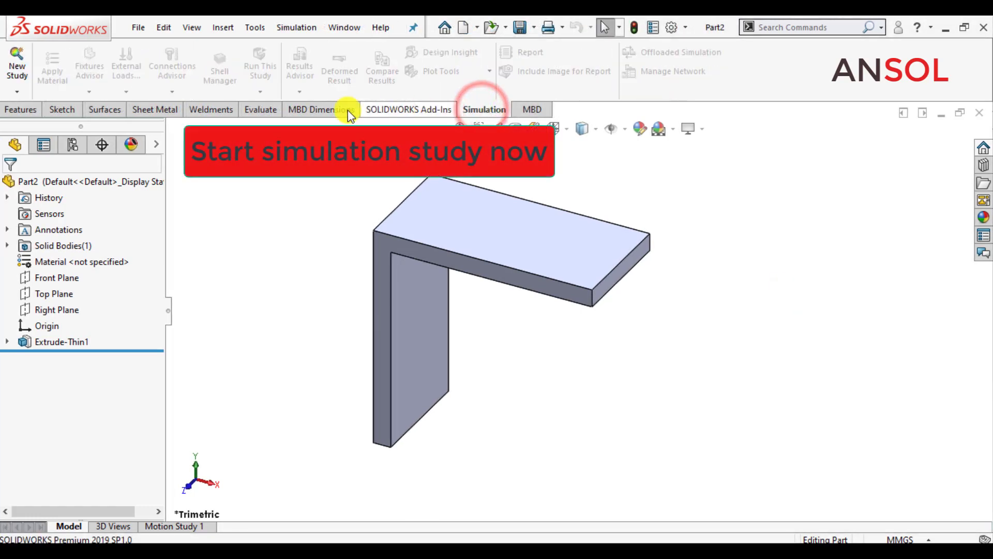
{"action": "left_click", "coordinate": [18, 71]}
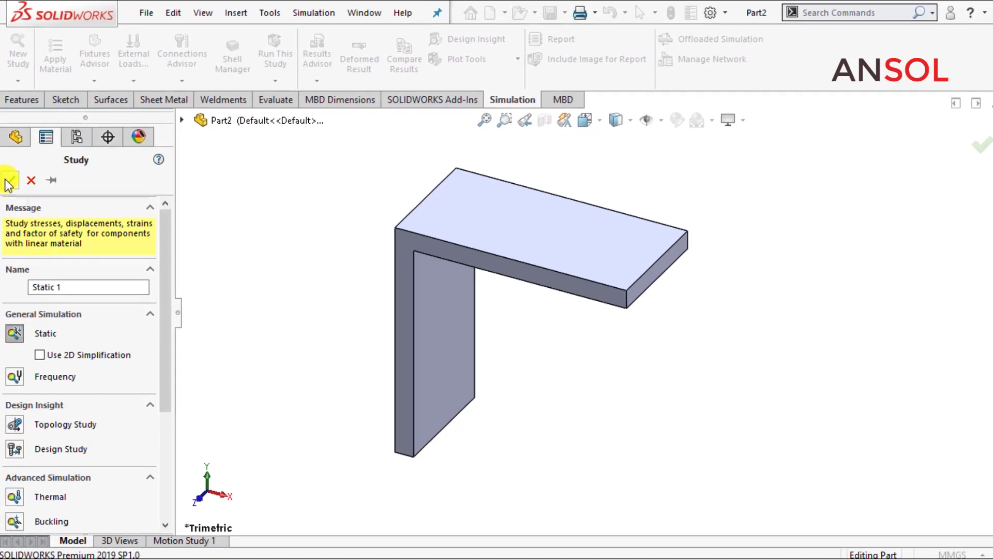
{"action": "double_click", "coordinate": [67, 286]}
{"action": "type", "text": "Remote mass sim"}
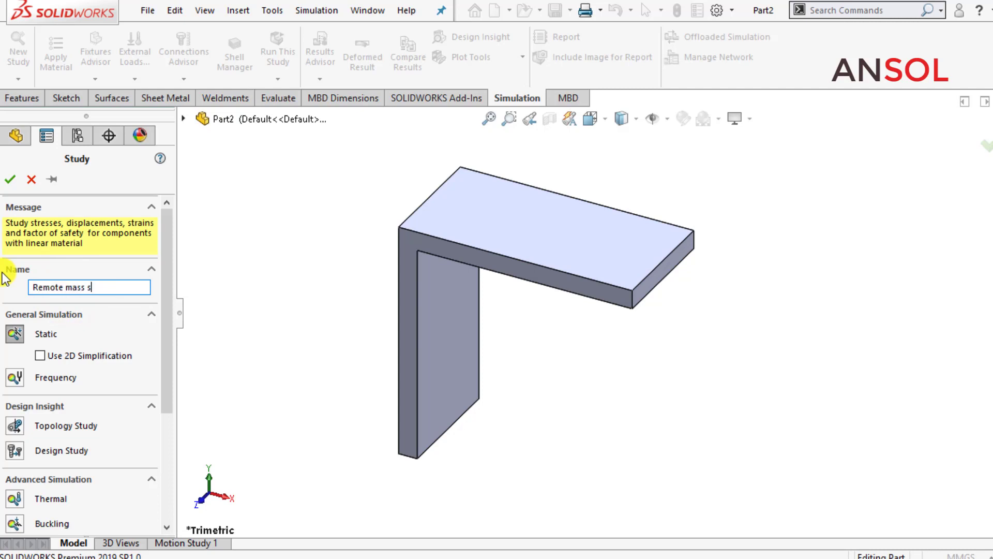
{"action": "left_click", "coordinate": [11, 180]}
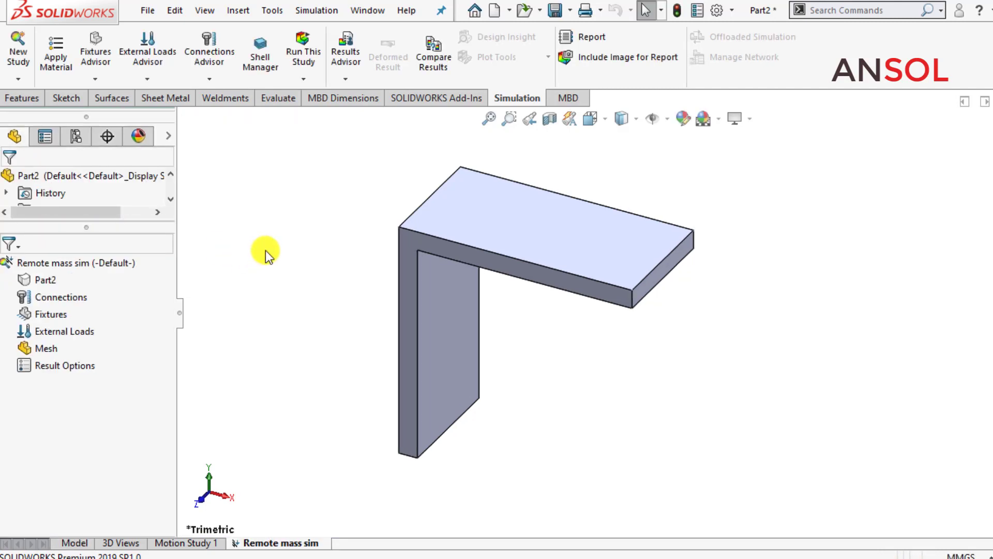
- Apply 1060 Alloy to Part2 and add Fixed Geometry on the vertical leg's bottom end face
{"action": "right_click", "coordinate": [42, 278]}
{"action": "mouse_move", "coordinate": [112, 300]}
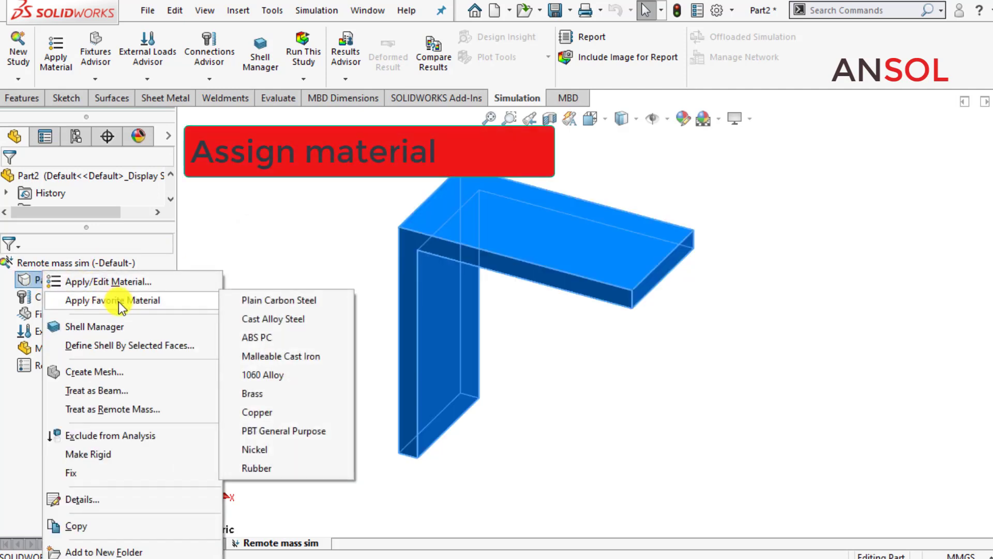
{"action": "left_click", "coordinate": [271, 375]}
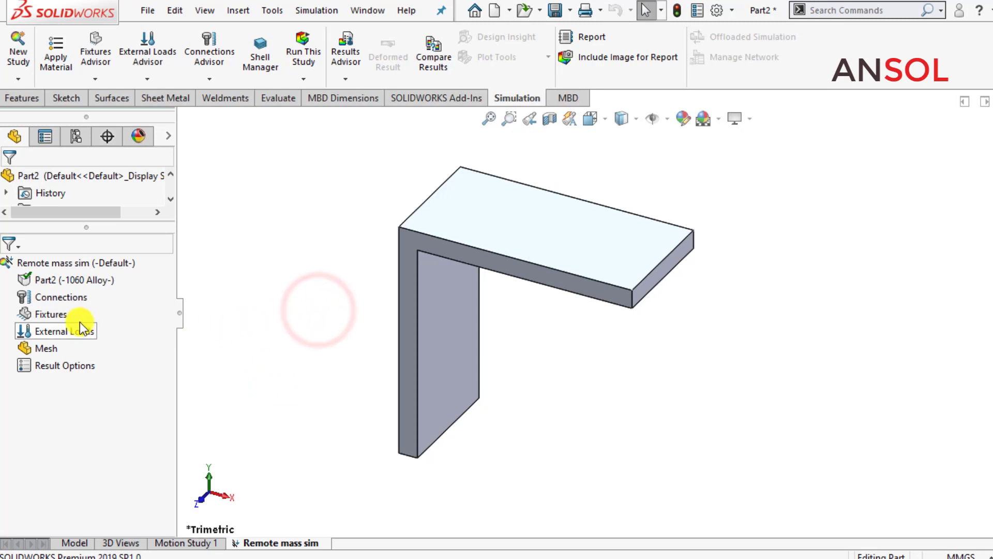
{"action": "right_click", "coordinate": [49, 317]}
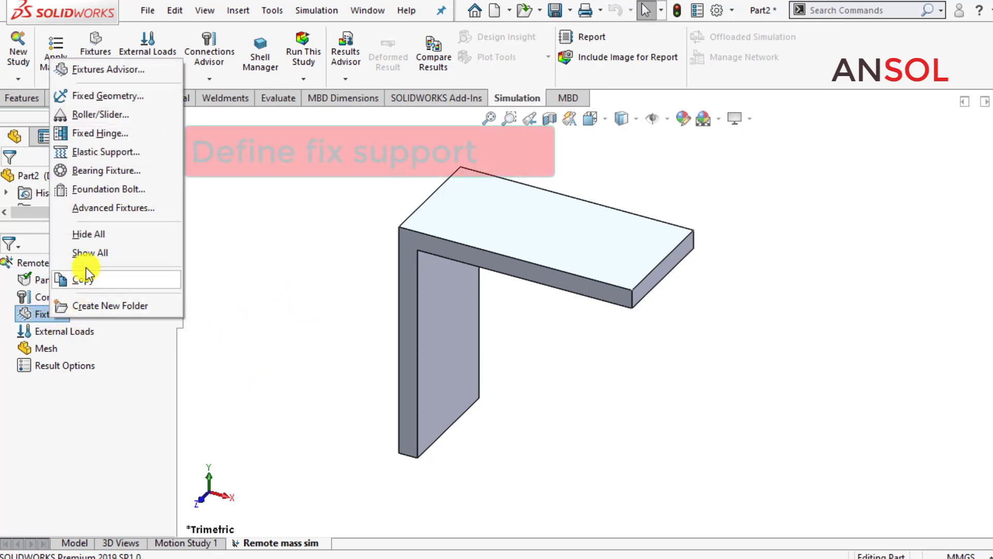
{"action": "left_click", "coordinate": [94, 103]}
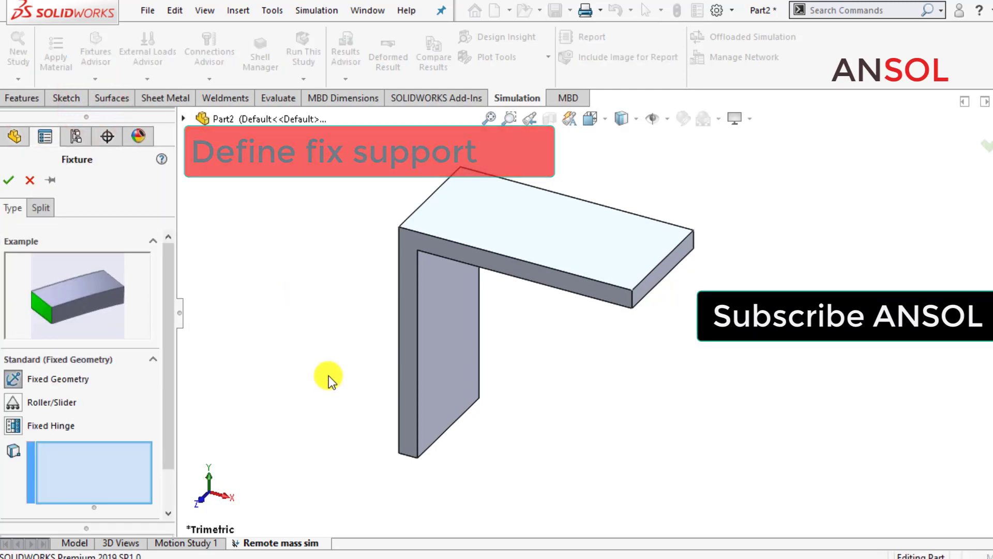
{"action": "middle_click_drag", "start_coordinate": [321, 383], "coordinate": [396, 374]}
{"action": "left_click", "coordinate": [412, 420]}
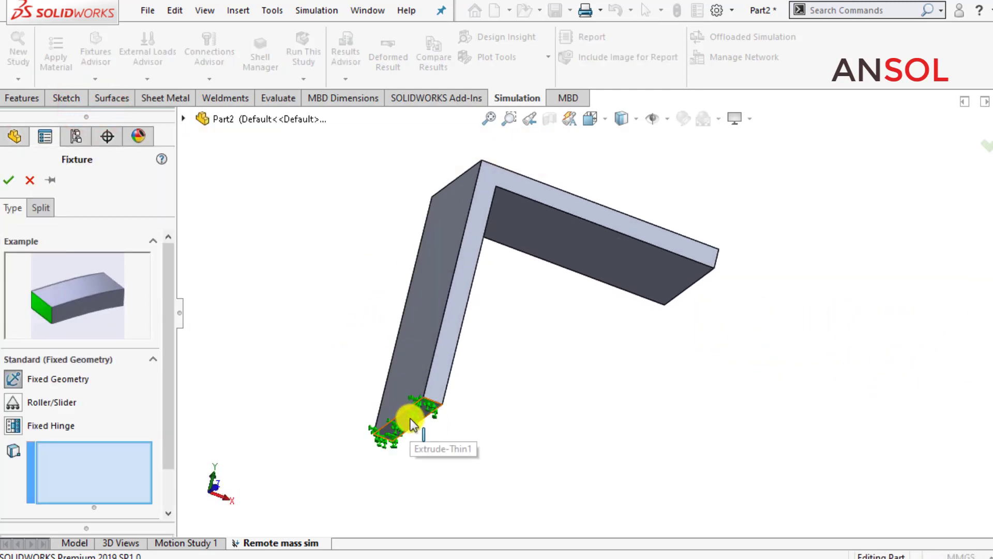
{"action": "left_click", "coordinate": [9, 181]}
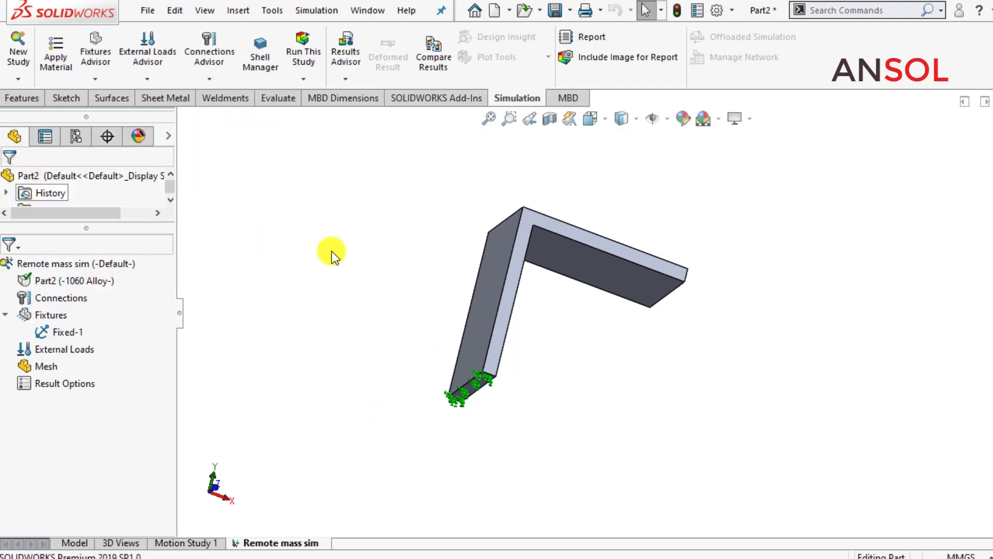
{"action": "mouse_move", "coordinate": [331, 250]}
{"action": "middle_mouse_down"}
{"action": "mouse_move", "coordinate": [288, 295]}
{"action": "mouse_move", "coordinate": [259, 352]}
{"action": "middle_mouse_up"}
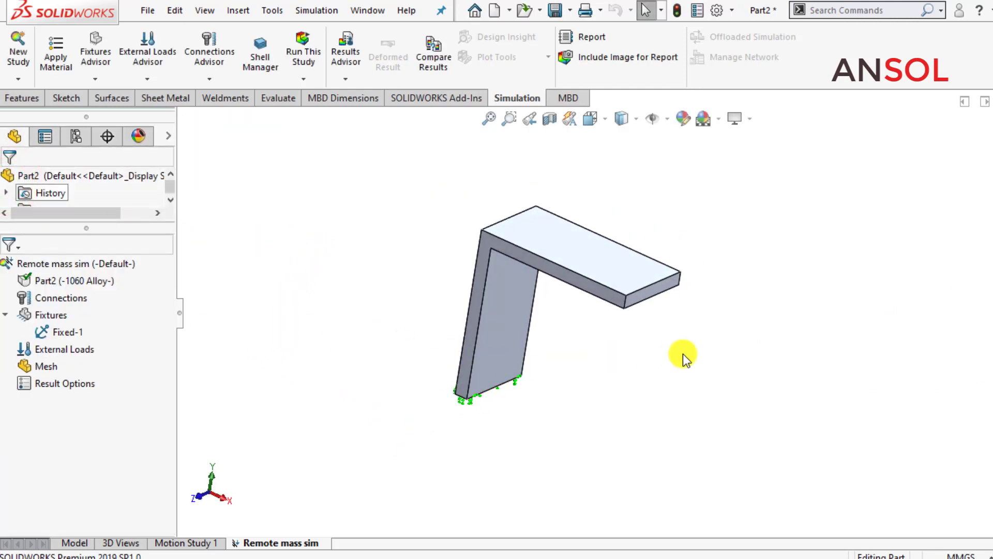
{"action": "mouse_move", "coordinate": [636, 428]}
{"action": "middle_mouse_down"}
{"action": "mouse_move", "coordinate": [636, 417]}
{"action": "mouse_move", "coordinate": [650, 433]}
{"action": "mouse_move", "coordinate": [634, 428]}
{"action": "middle_mouse_up"}
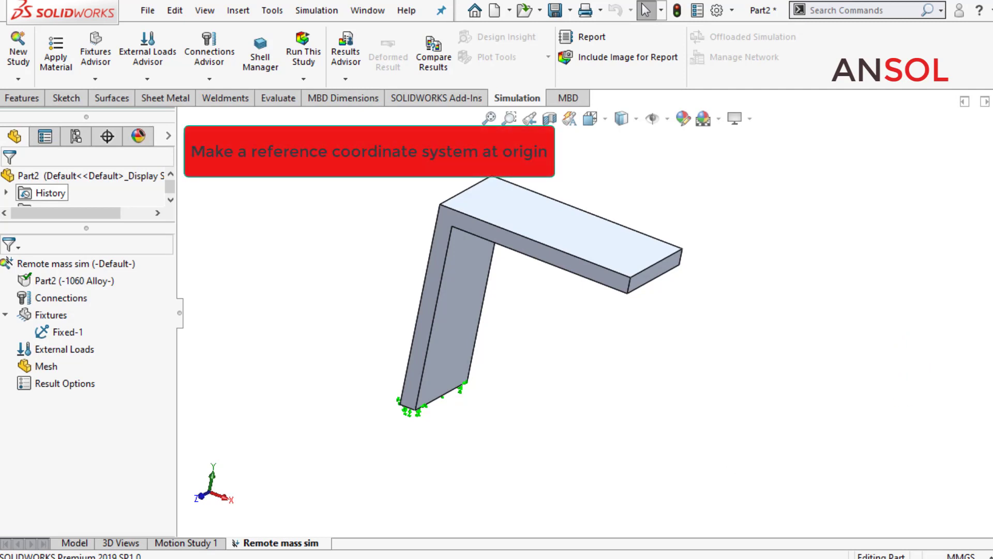
- Switch to the part model and start a Reference Geometry coordinate system
{"action": "scroll", "coordinate": [3, 183], "scroll_direction": "down", "scroll_amount": 3}
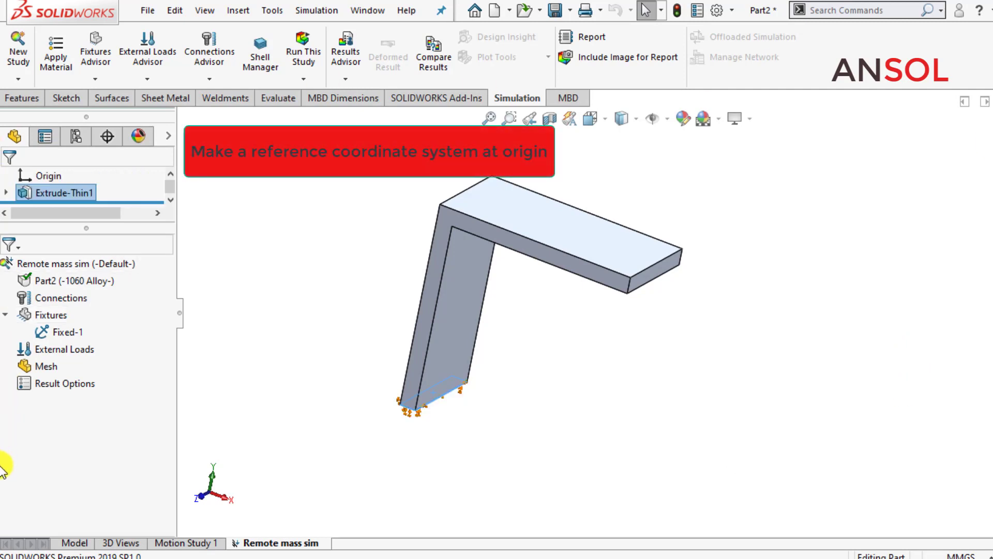
{"action": "left_click", "coordinate": [78, 542]}
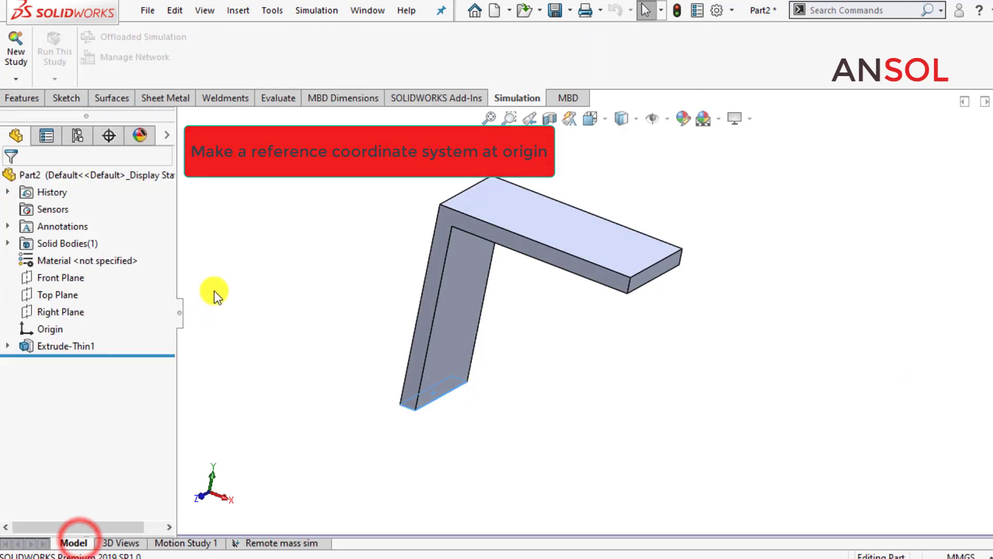
{"action": "left_click", "coordinate": [21, 97]}
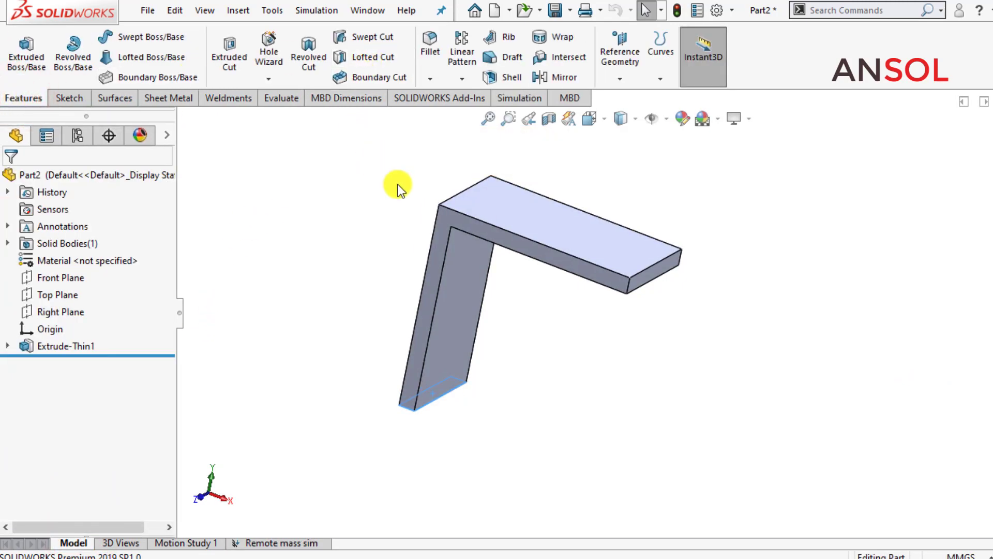
{"action": "left_click", "coordinate": [619, 82]}
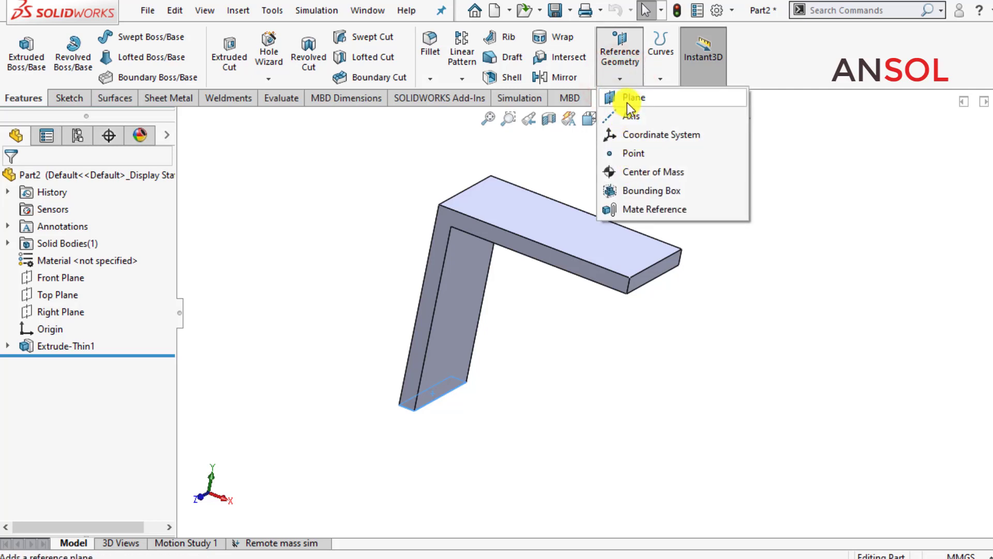
{"action": "left_click", "coordinate": [632, 135]}
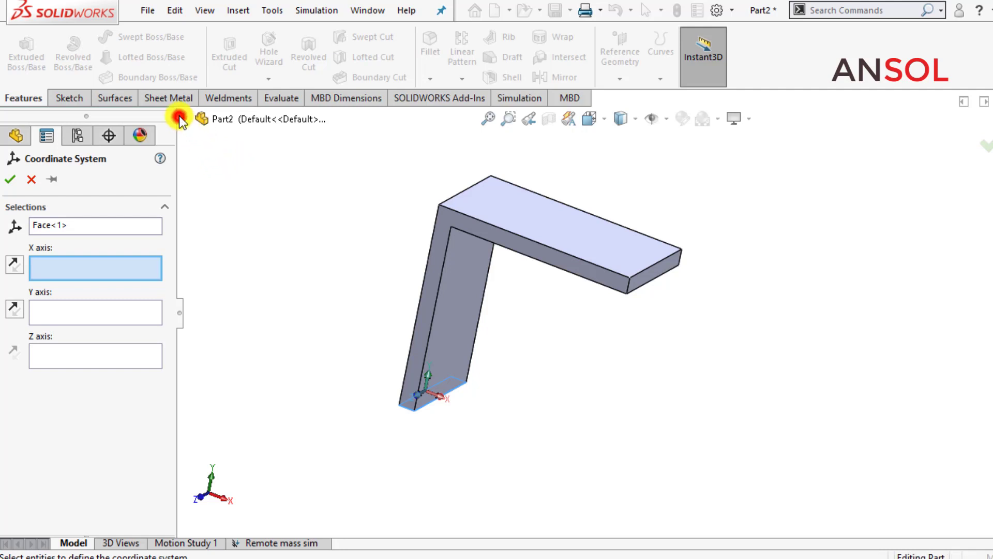
- Pick the origin for the coordinate system and remove the conflicting face selection
{"action": "left_click", "coordinate": [181, 118]}
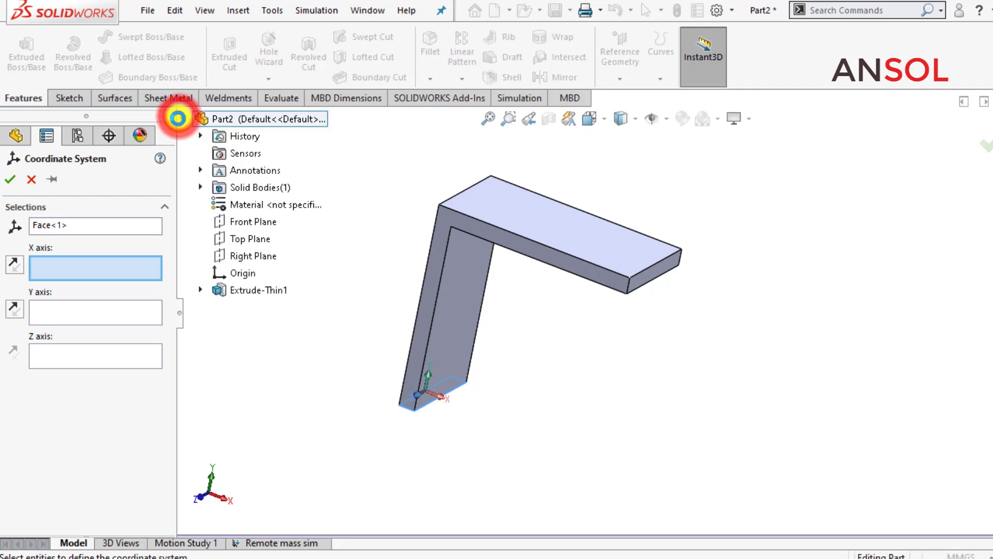
{"action": "left_click", "coordinate": [244, 276]}
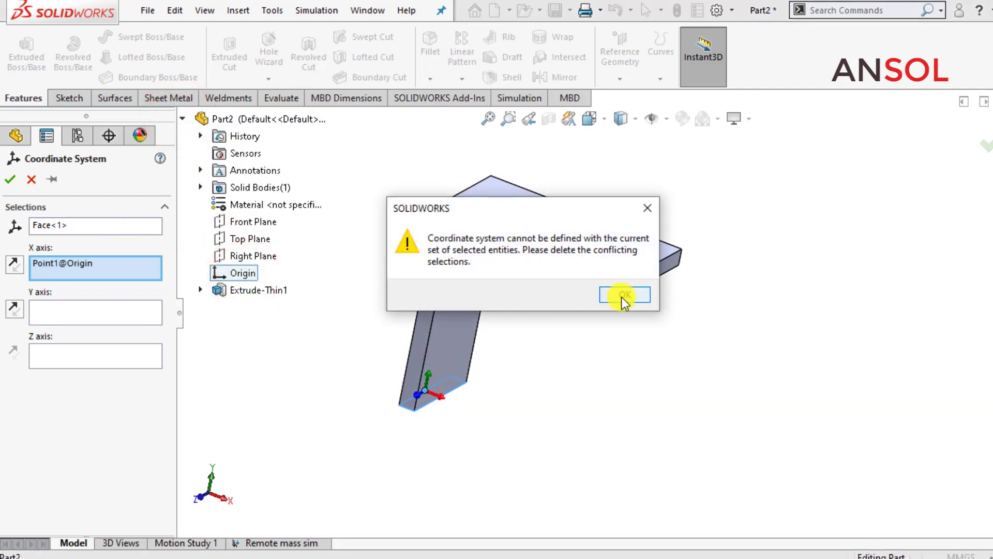
{"action": "left_click", "coordinate": [625, 296]}
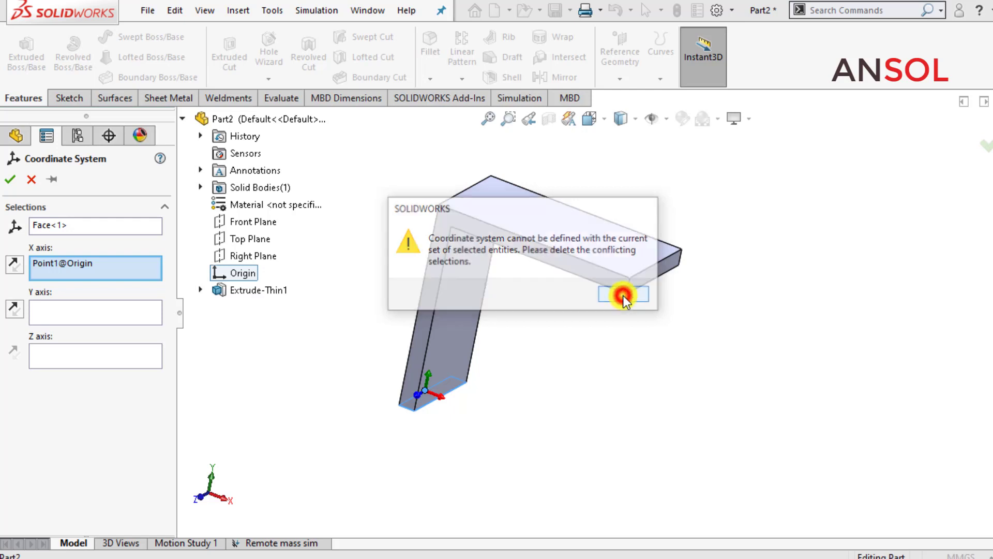
{"action": "left_click", "coordinate": [9, 180]}
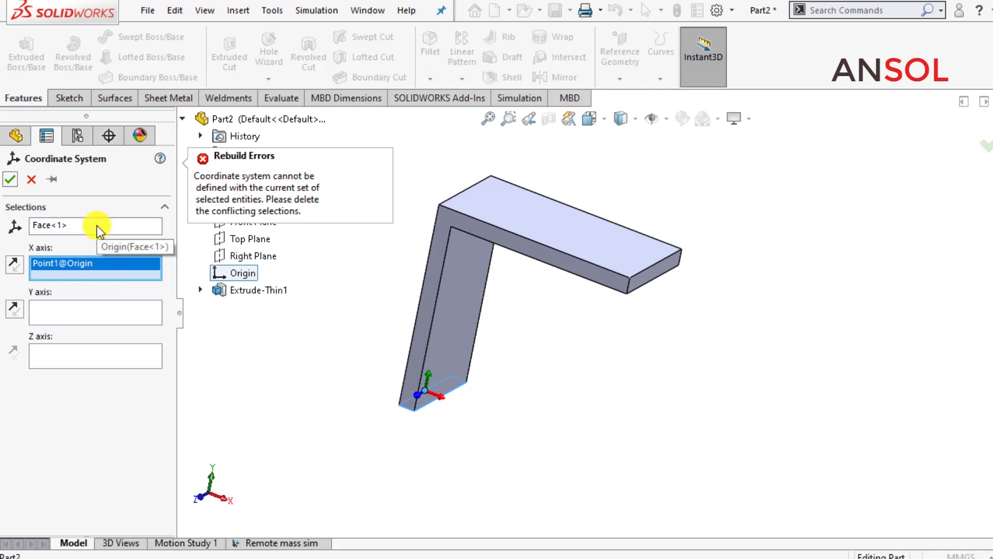
{"action": "right_click", "coordinate": [97, 226]}
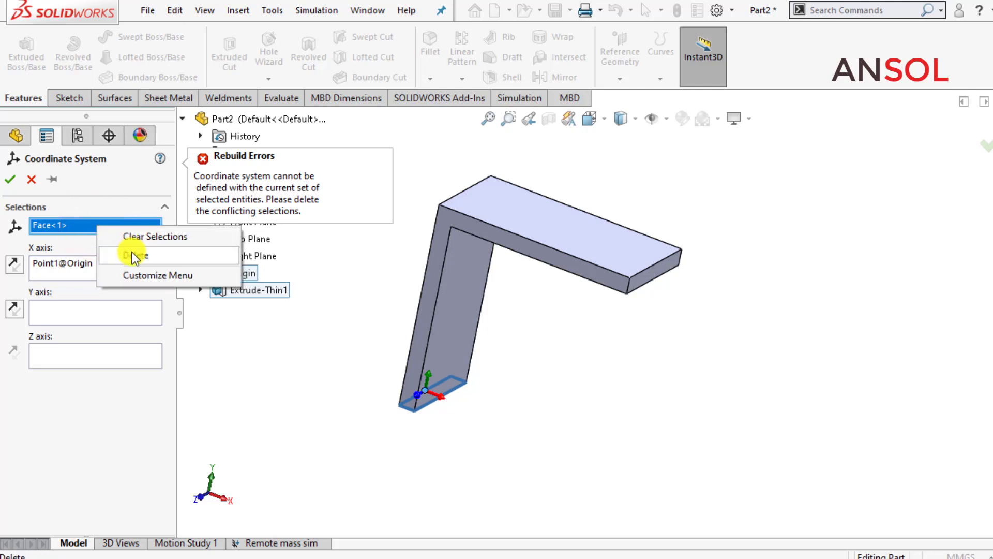
{"action": "left_click", "coordinate": [134, 255]}
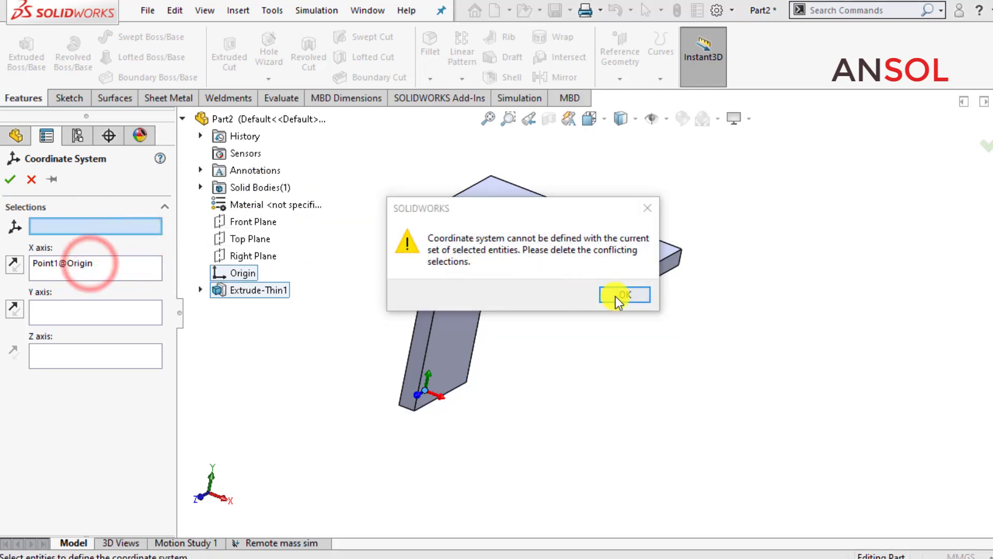
{"action": "left_click", "coordinate": [619, 298]}
{"action": "left_click", "coordinate": [645, 208]}
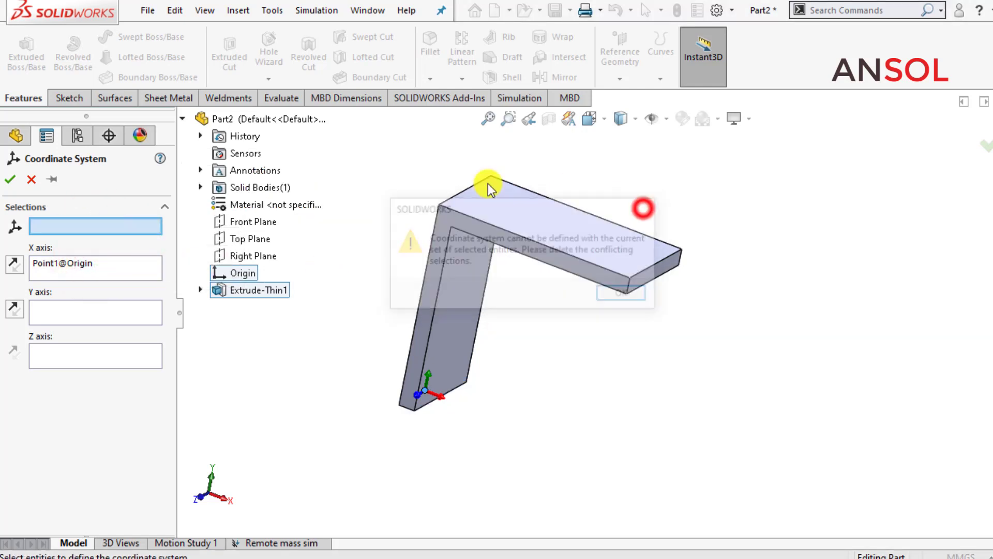
- Discard the failed attempt, create Coordinate System1 at the origin, and return to Remote mass sim
{"action": "left_click", "coordinate": [28, 185]}
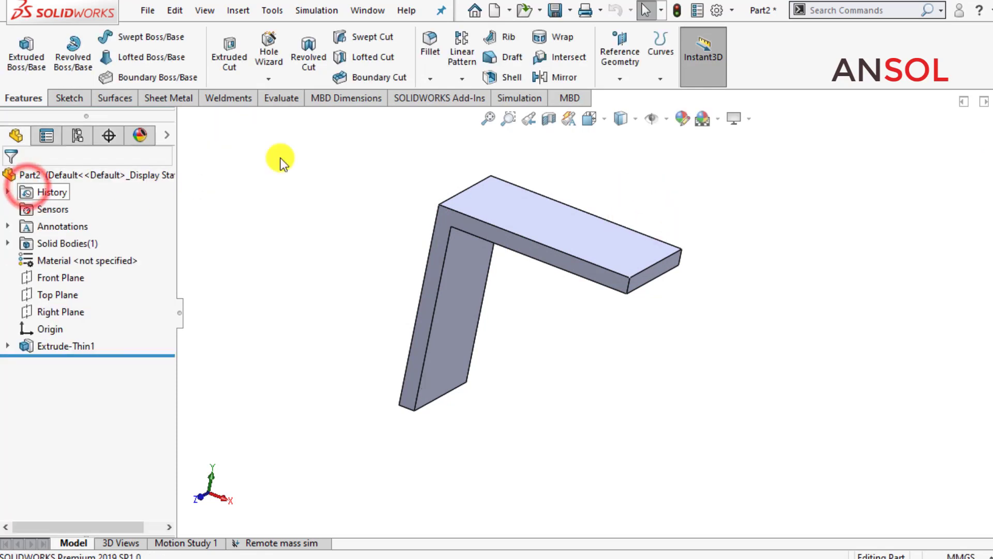
{"action": "left_click", "coordinate": [619, 80]}
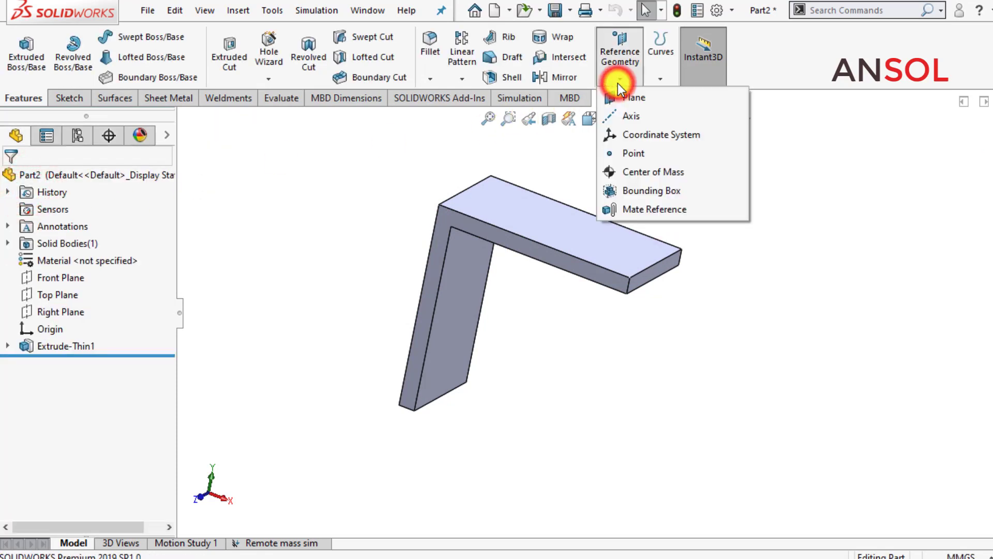
{"action": "left_click", "coordinate": [642, 135]}
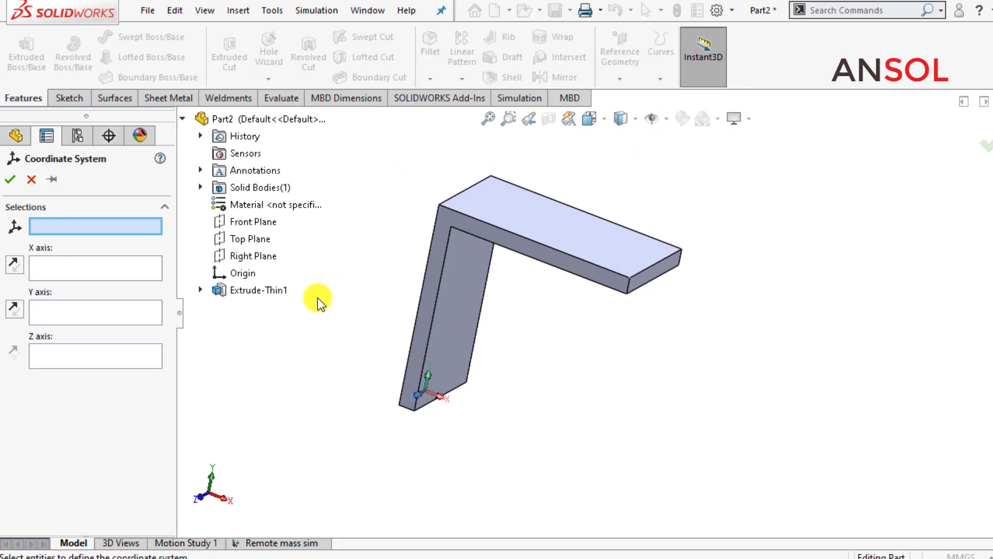
{"action": "left_click", "coordinate": [235, 272]}
{"action": "left_click", "coordinate": [11, 180]}
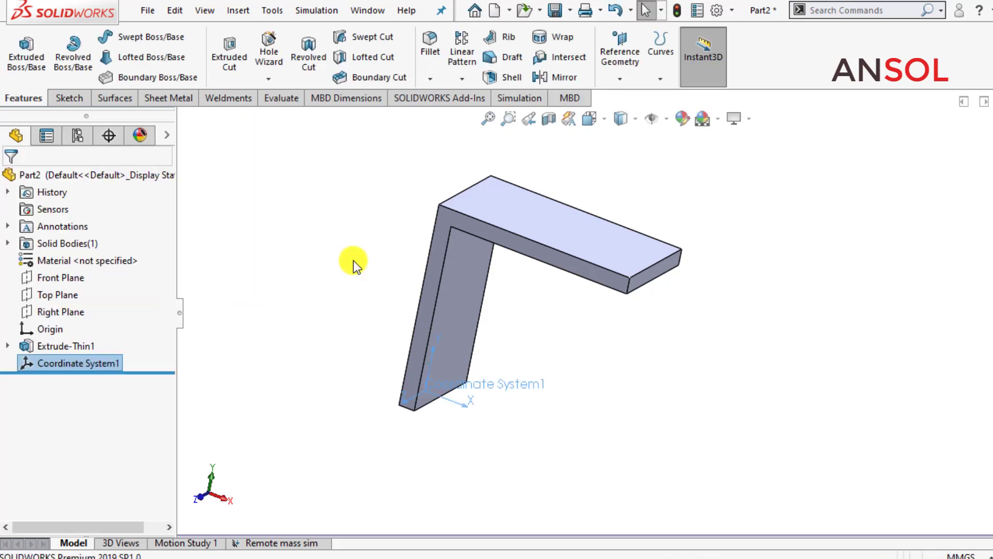
{"action": "left_click", "coordinate": [322, 260]}
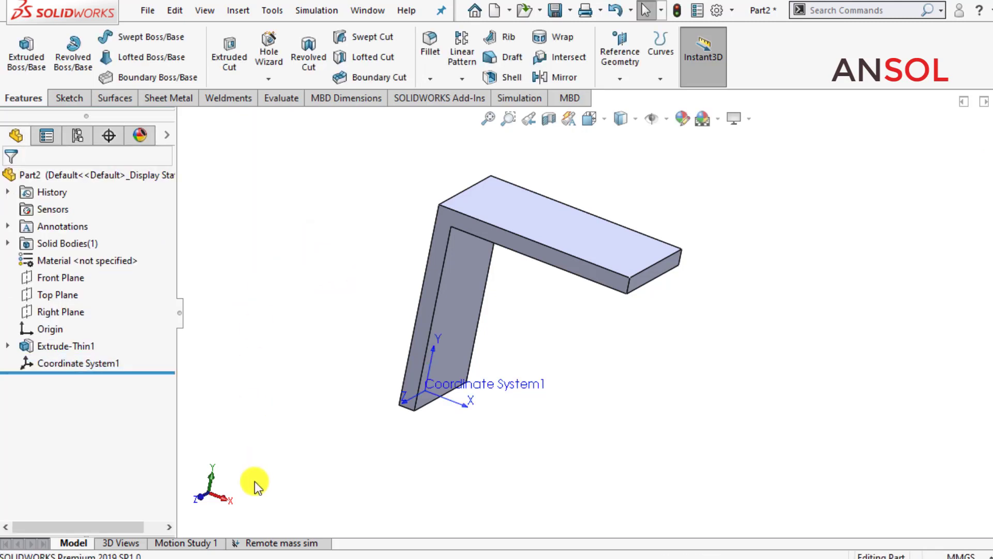
{"action": "left_click", "coordinate": [267, 542]}
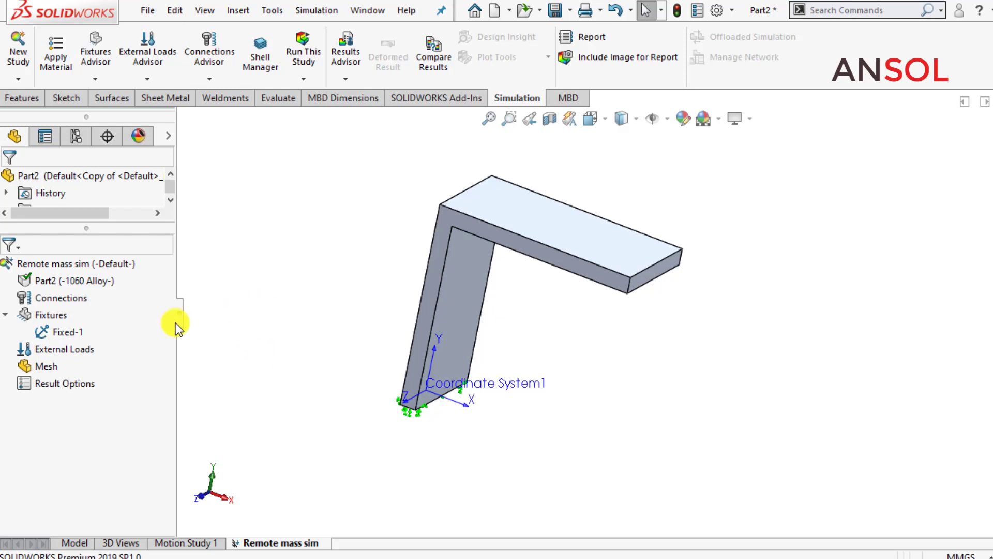
- Start a Remote Loads/Mass definition on the horizontal leg's end face
{"action": "right_click", "coordinate": [68, 357]}
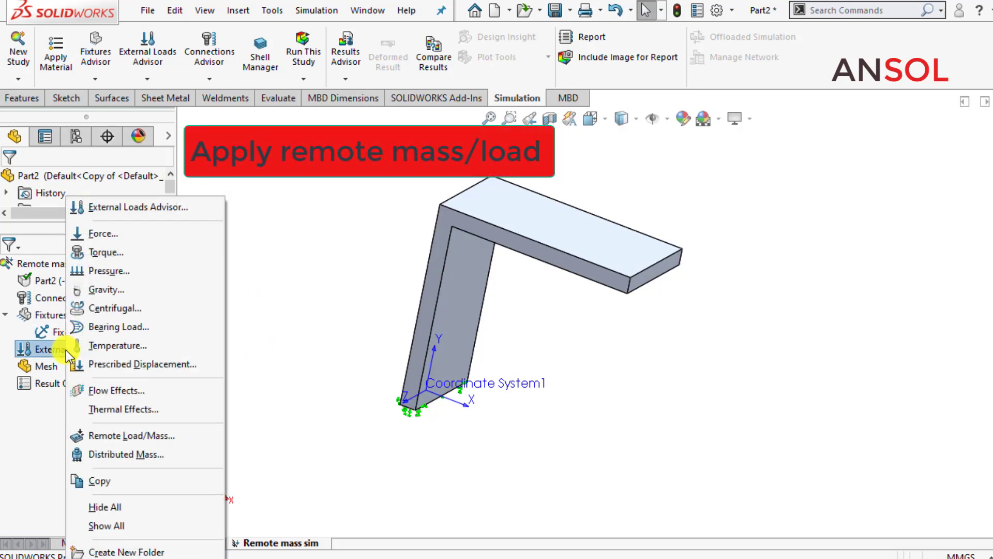
{"action": "left_click", "coordinate": [118, 436]}
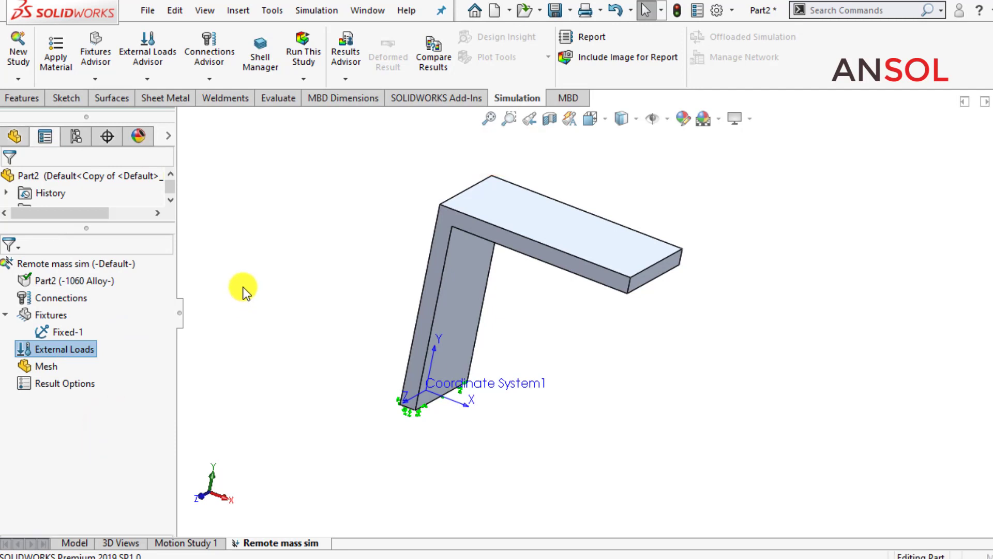
{"action": "left_click_drag", "start_coordinate": [172, 297], "coordinate": [169, 346]}
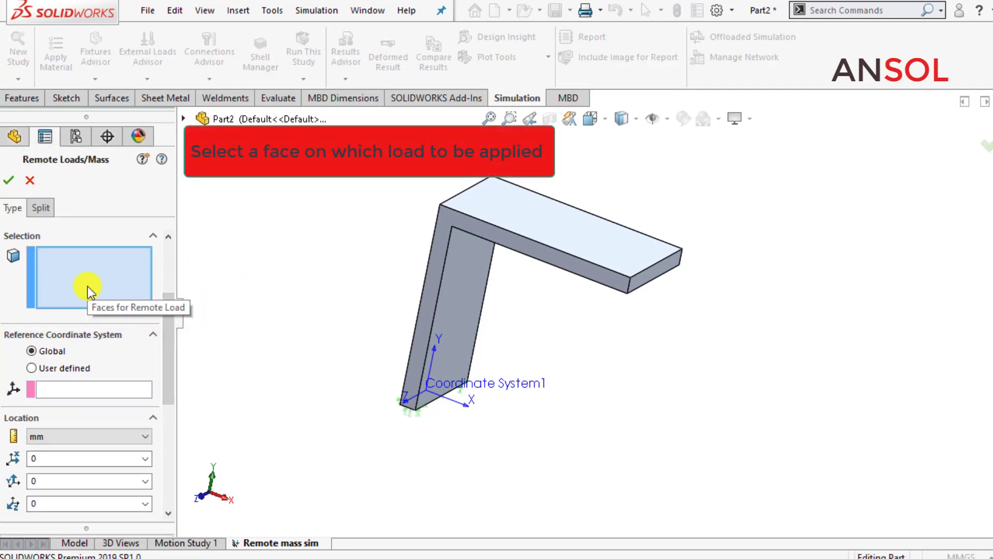
{"action": "left_click", "coordinate": [655, 275]}
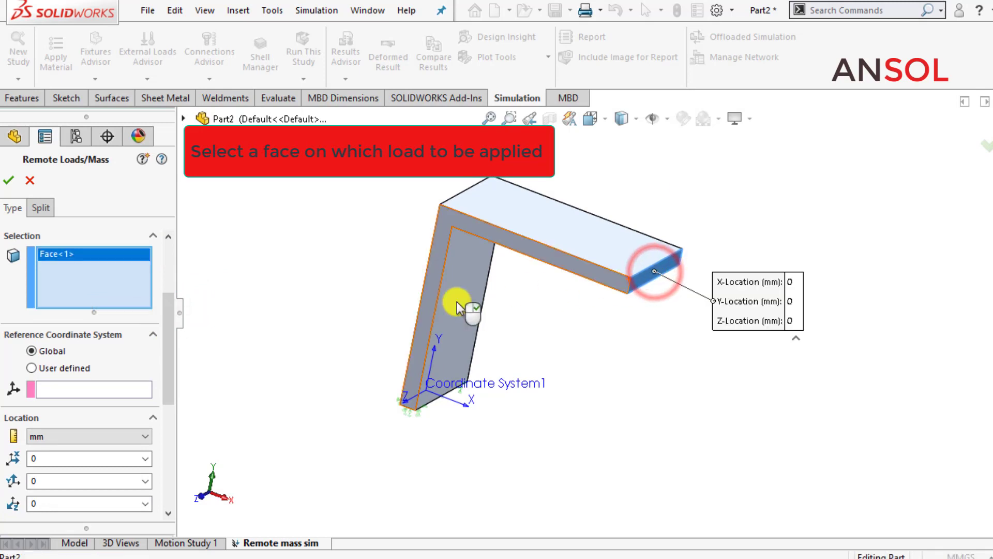
- Set the load's reference coordinate system to user-defined Coordinate System1
{"action": "left_click", "coordinate": [64, 390]}
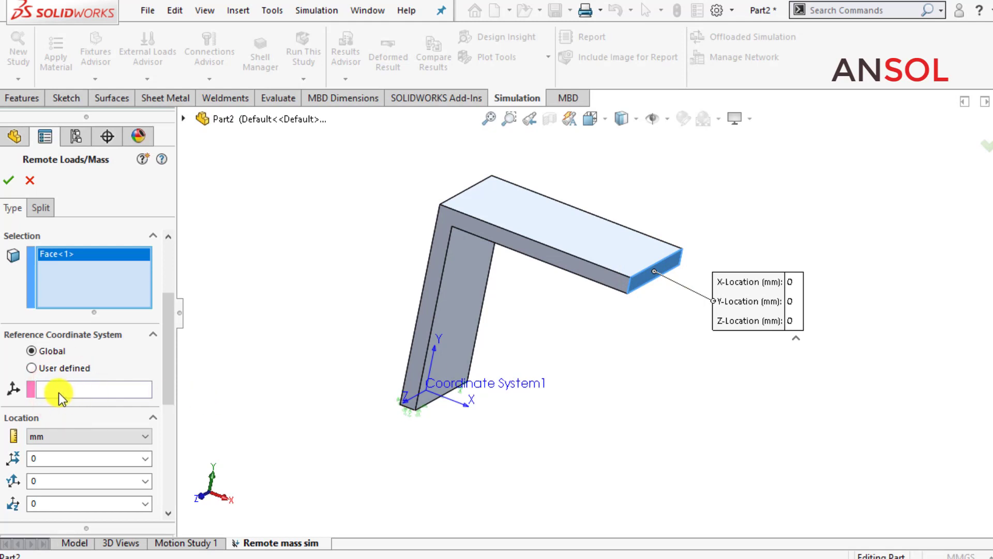
{"action": "left_click", "coordinate": [52, 386]}
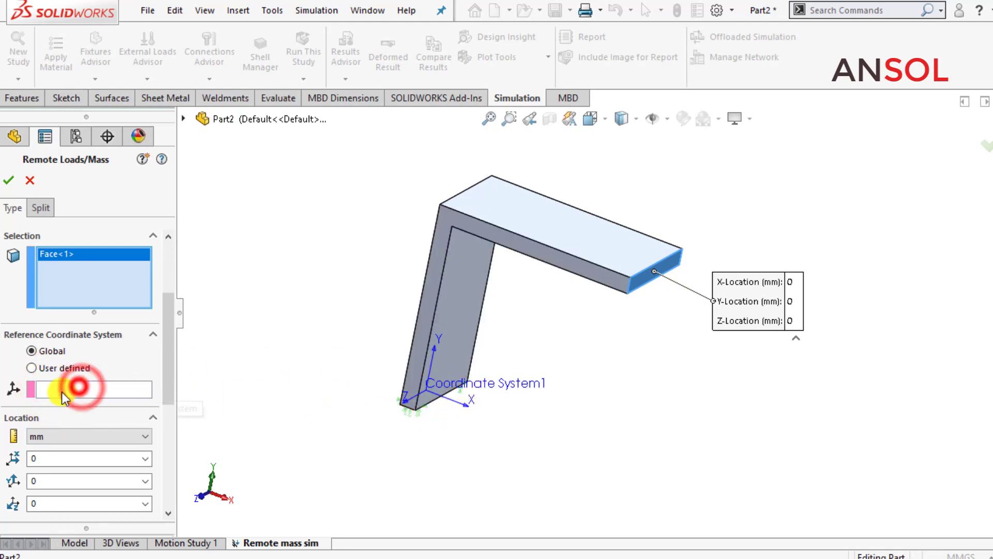
{"action": "left_click", "coordinate": [59, 459]}
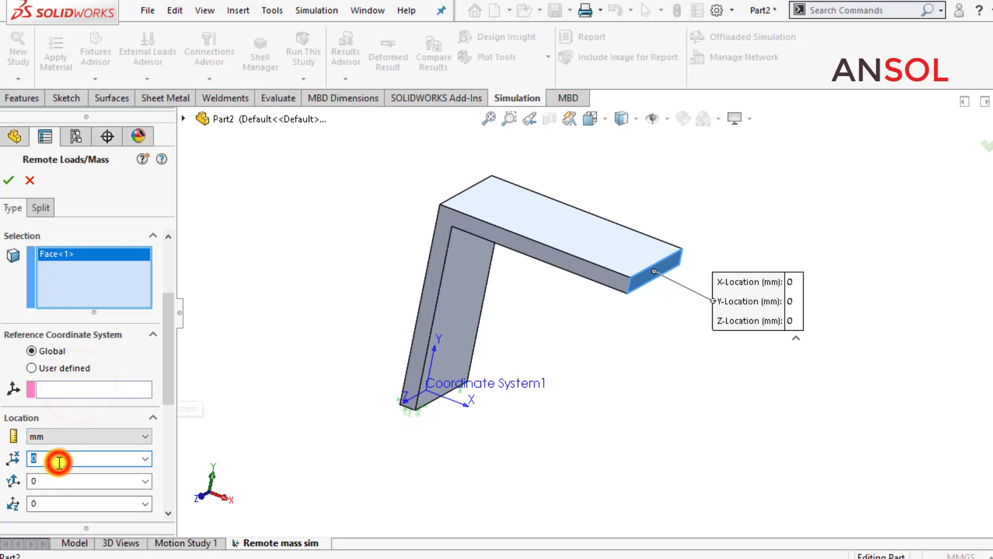
{"action": "left_click", "coordinate": [31, 368]}
{"action": "left_click", "coordinate": [46, 389]}
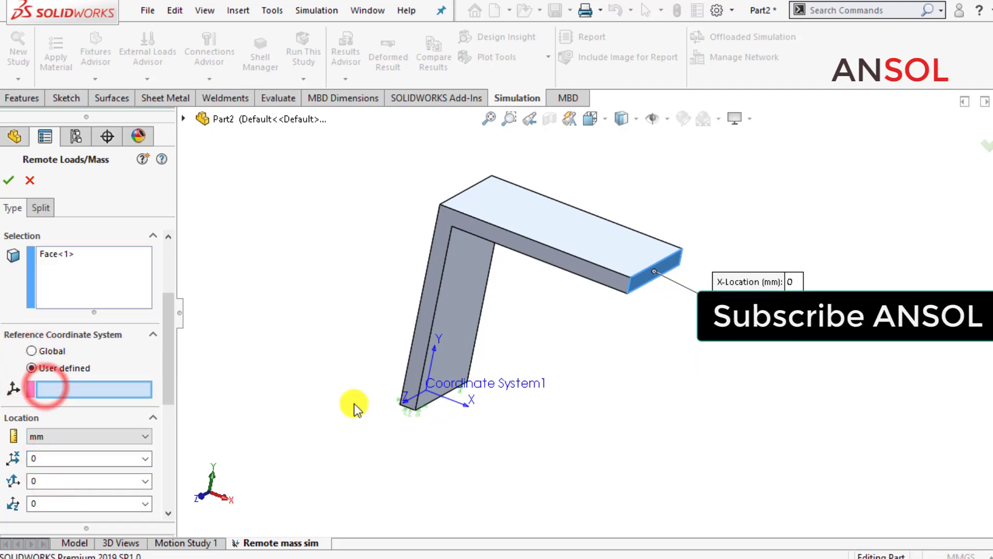
{"action": "left_click", "coordinate": [453, 398]}
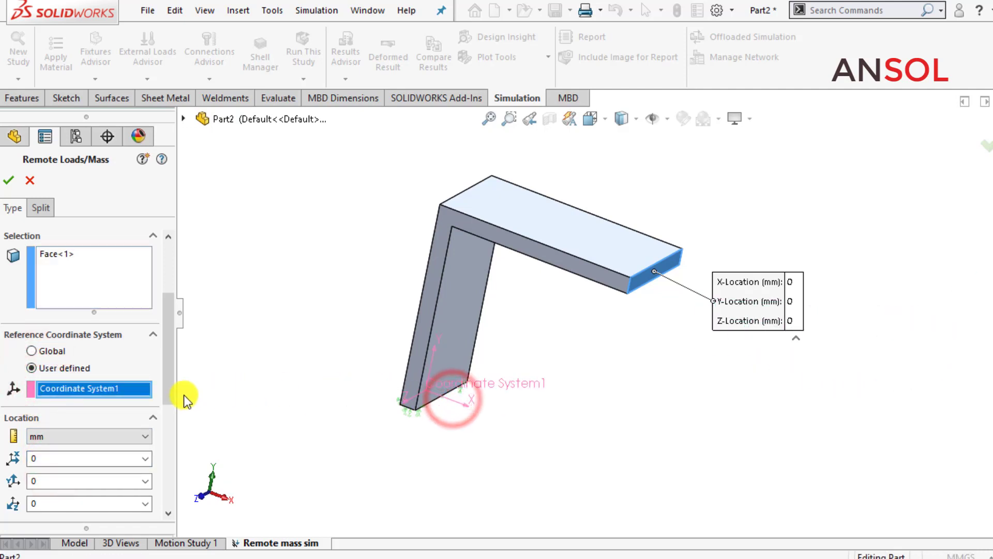
{"action": "left_click_drag", "start_coordinate": [170, 376], "coordinate": [174, 411]}
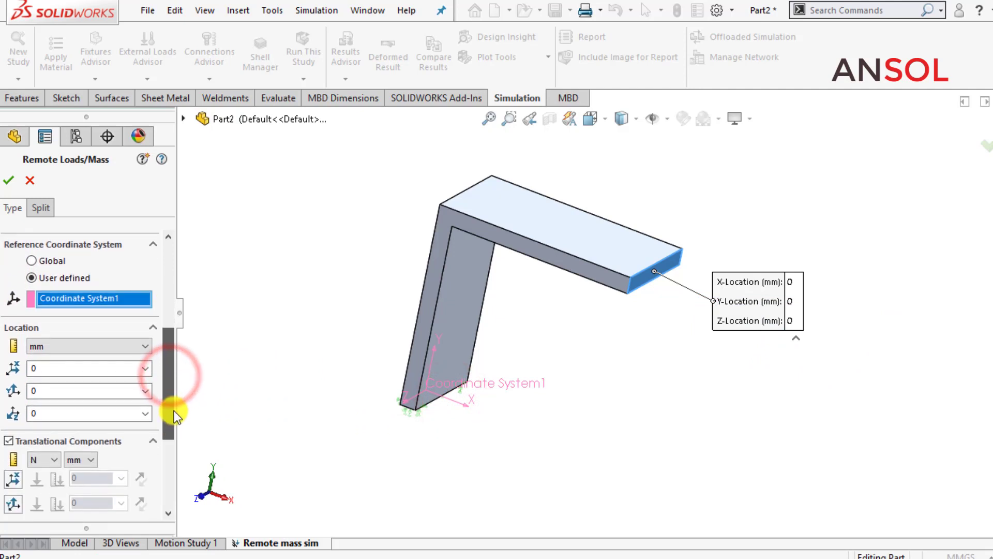
- Set the remote load location to X 200, Y 50, Z 0 mm and enable an X force
{"action": "left_click", "coordinate": [61, 366]}
{"action": "type", "text": "200"}
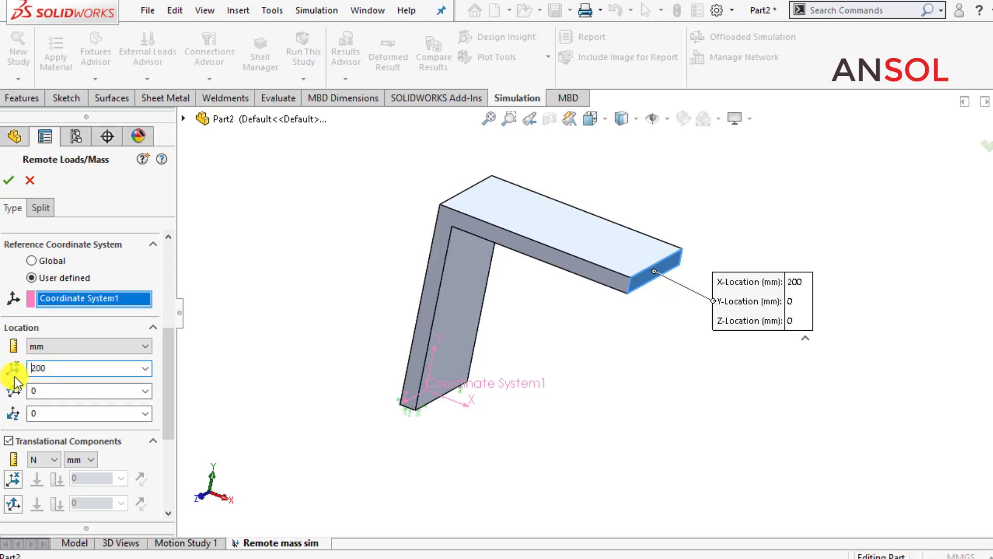
{"action": "left_click", "coordinate": [42, 391]}
{"action": "type", "text": "50"}
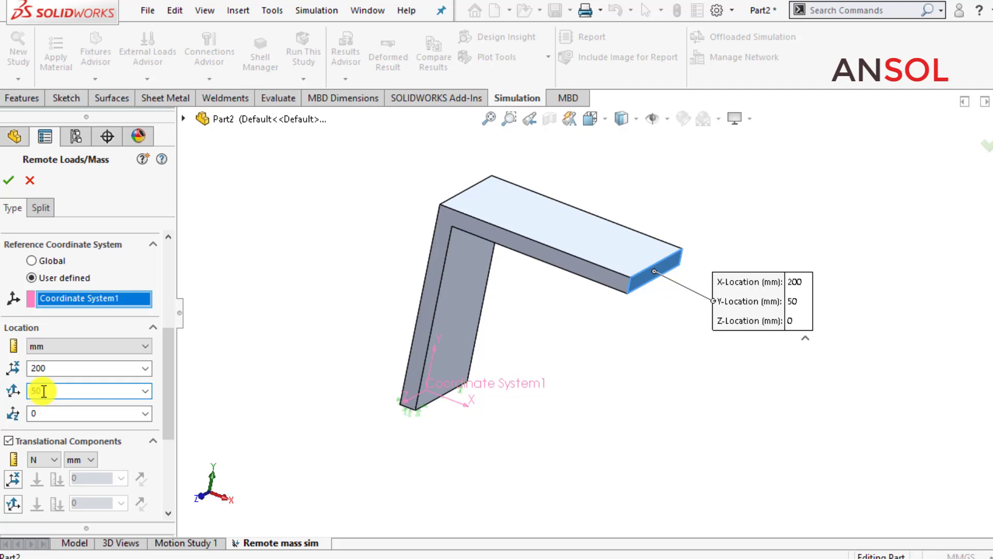
{"action": "left_click_drag", "start_coordinate": [170, 416], "coordinate": [171, 438]}
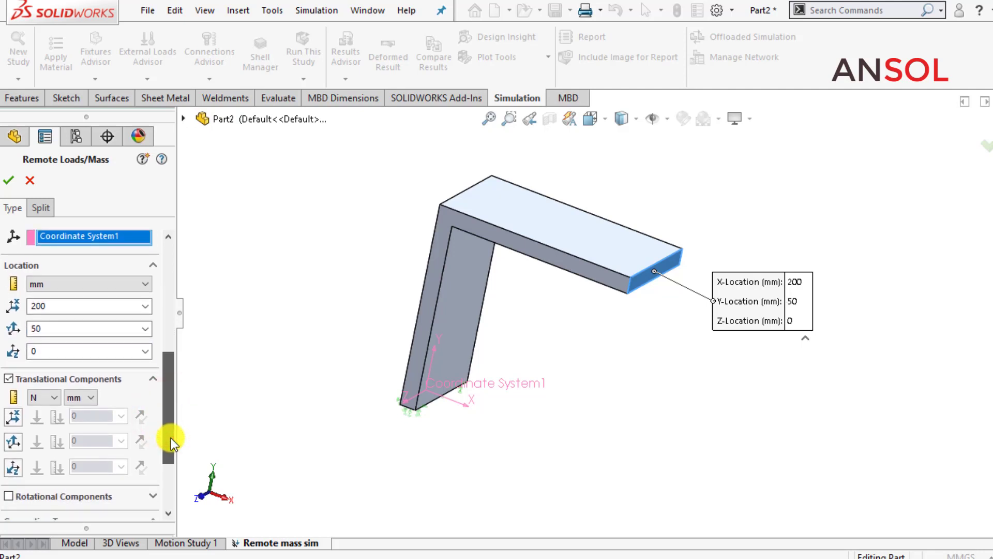
{"action": "mouse_move", "coordinate": [171, 438]}
{"action": "left_mouse_down"}
{"action": "mouse_move", "coordinate": [173, 463]}
{"action": "mouse_move", "coordinate": [195, 329]}
{"action": "mouse_move", "coordinate": [205, 461]}
{"action": "left_mouse_up"}
{"action": "left_click", "coordinate": [14, 364]}
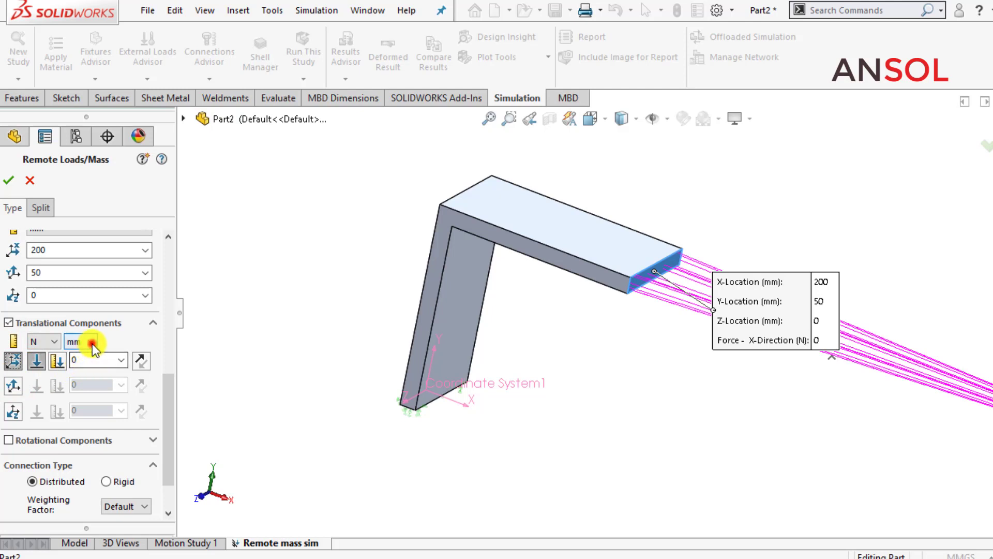
- Keep millimetres as the length unit and enter a 250 N X force value
{"action": "left_click", "coordinate": [93, 348]}
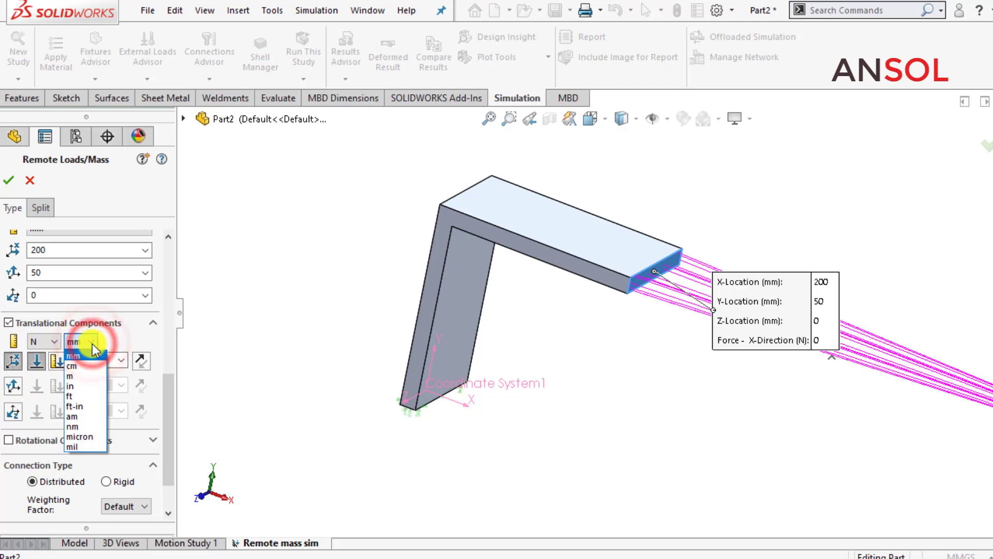
{"action": "left_click", "coordinate": [90, 342]}
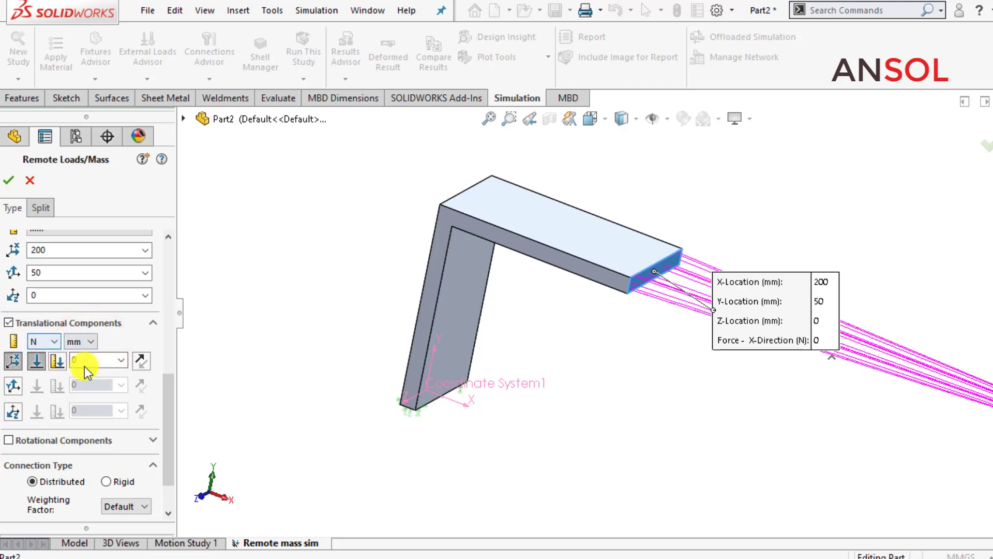
{"action": "scroll", "coordinate": [616, 405], "scroll_direction": "up", "scroll_amount": 3}
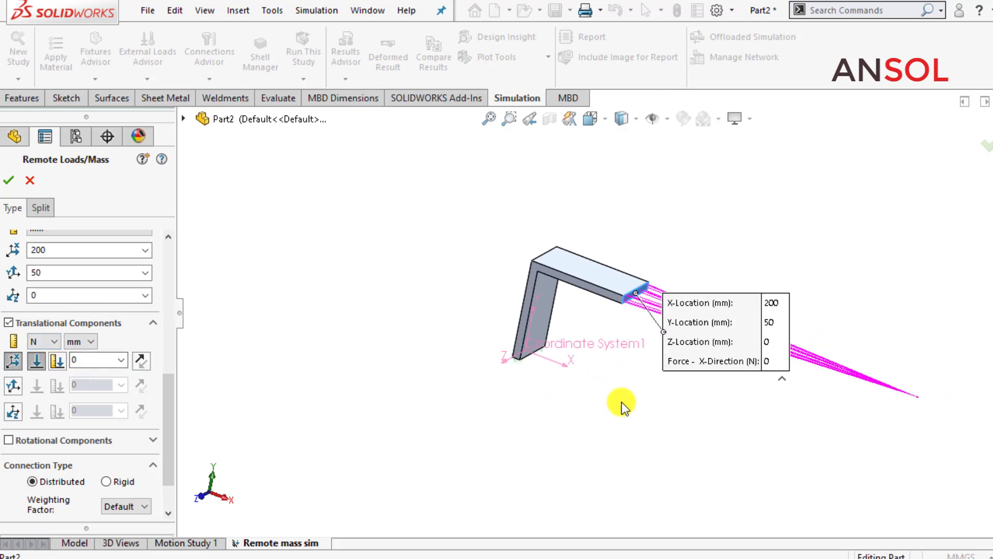
{"action": "scroll", "coordinate": [879, 393], "scroll_direction": "down", "scroll_amount": 2}
{"action": "scroll", "coordinate": [874, 310], "scroll_direction": "down", "scroll_amount": 2}
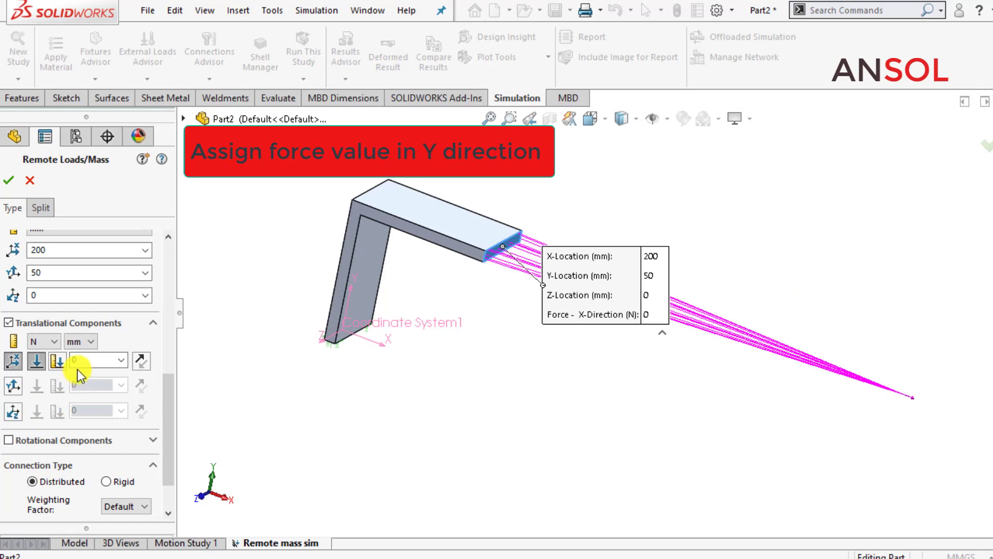
{"action": "double_click", "coordinate": [84, 360]}
{"action": "type", "text": "250"}
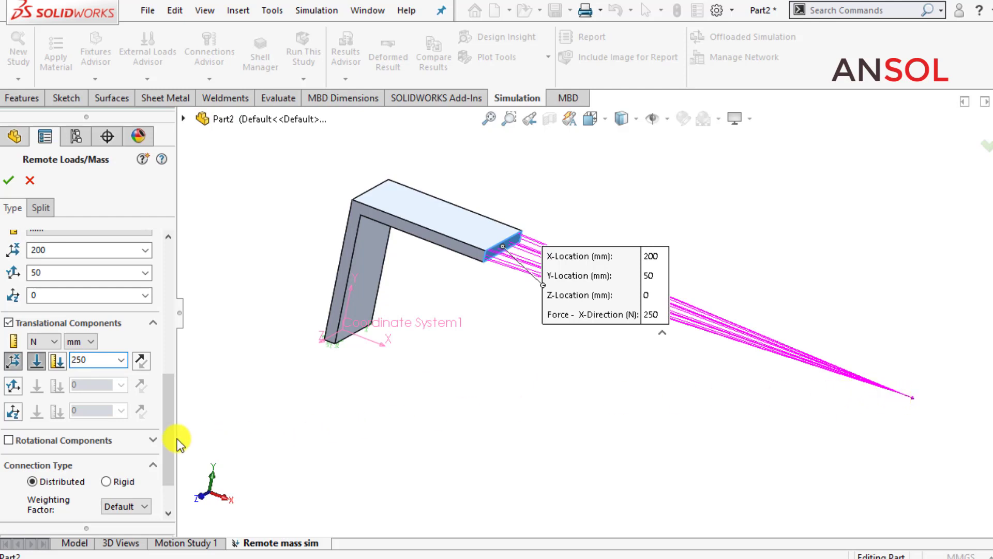
{"action": "double_click", "coordinate": [92, 362]}
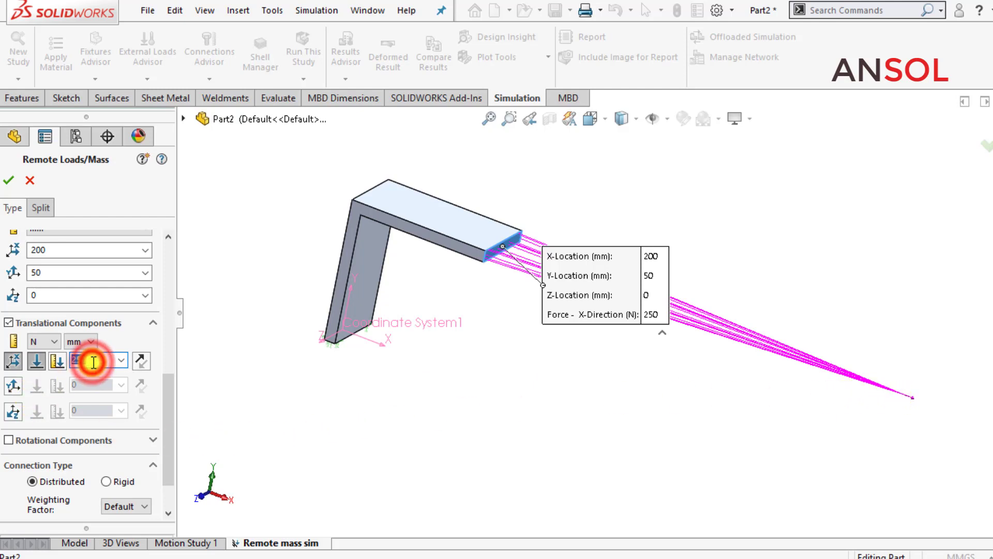
- Enable a 200 N Y force, remove the X component, and reverse the Y direction
{"action": "left_click", "coordinate": [15, 386]}
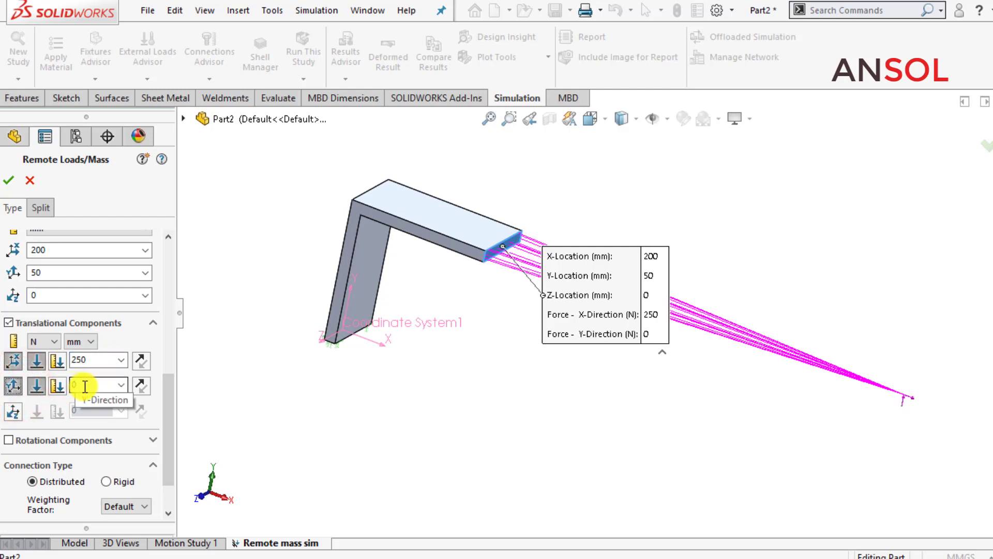
{"action": "double_click", "coordinate": [92, 387]}
{"action": "type", "text": "200"}
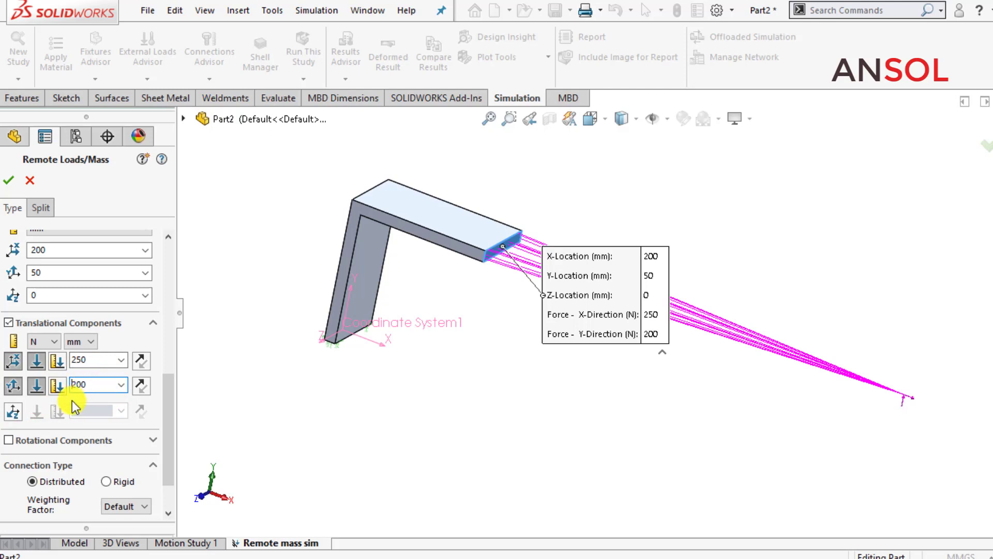
{"action": "double_click", "coordinate": [87, 360]}
{"action": "type", "text": "0"}
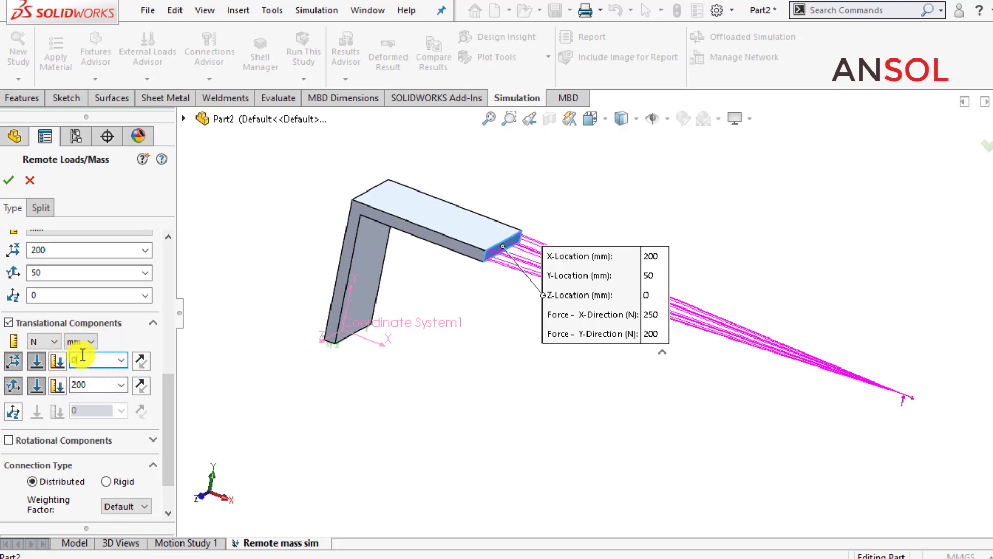
{"action": "left_click", "coordinate": [14, 362]}
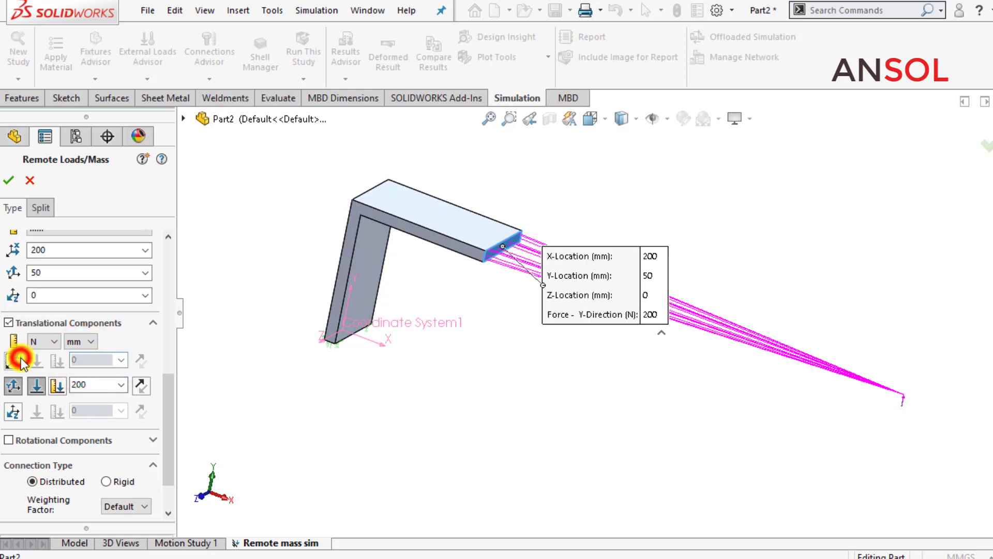
{"action": "left_click", "coordinate": [141, 386]}
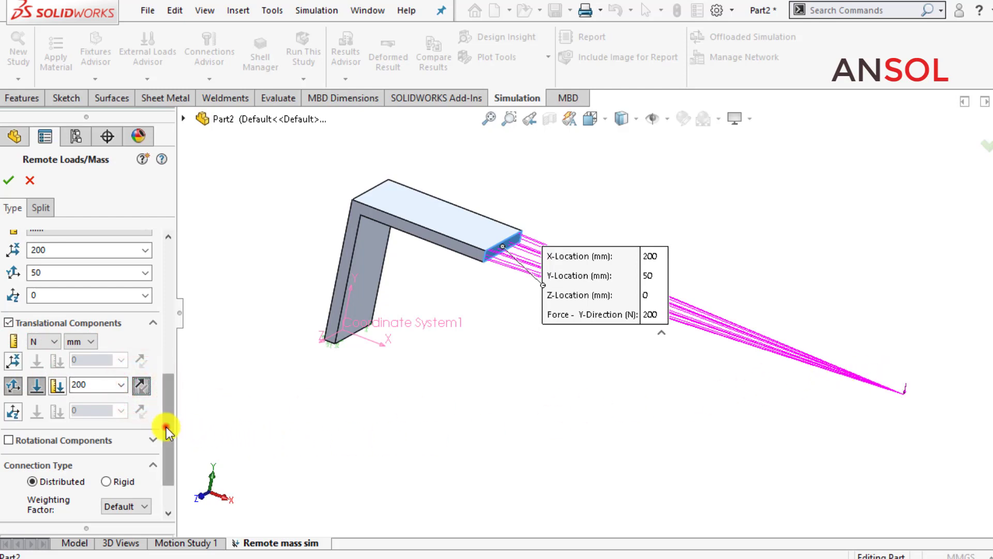
- Change the remote load symbol size from 100 to 200 and recolour it orange
{"action": "left_click_drag", "start_coordinate": [166, 427], "coordinate": [164, 451]}
{"action": "left_click", "coordinate": [42, 507]}
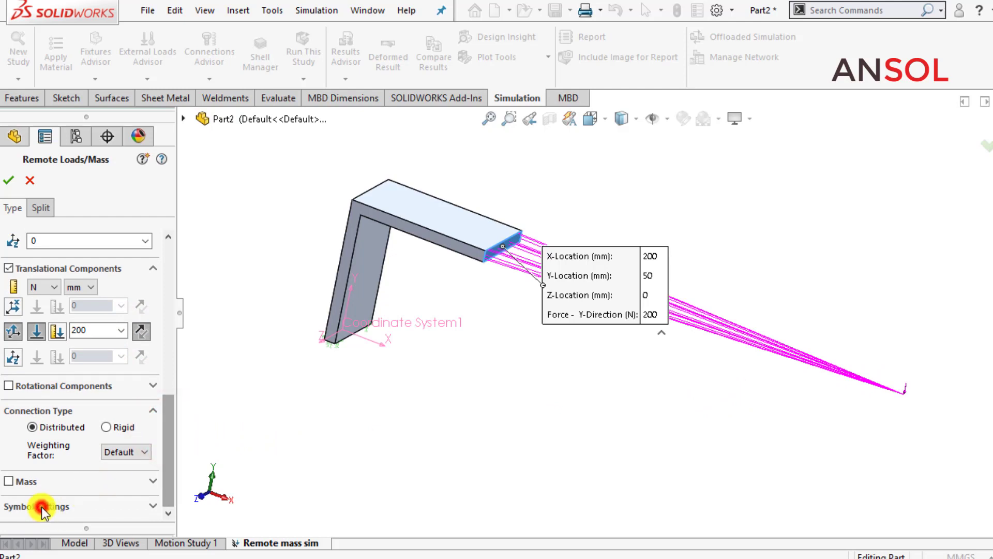
{"action": "left_click_drag", "start_coordinate": [164, 442], "coordinate": [168, 478]}
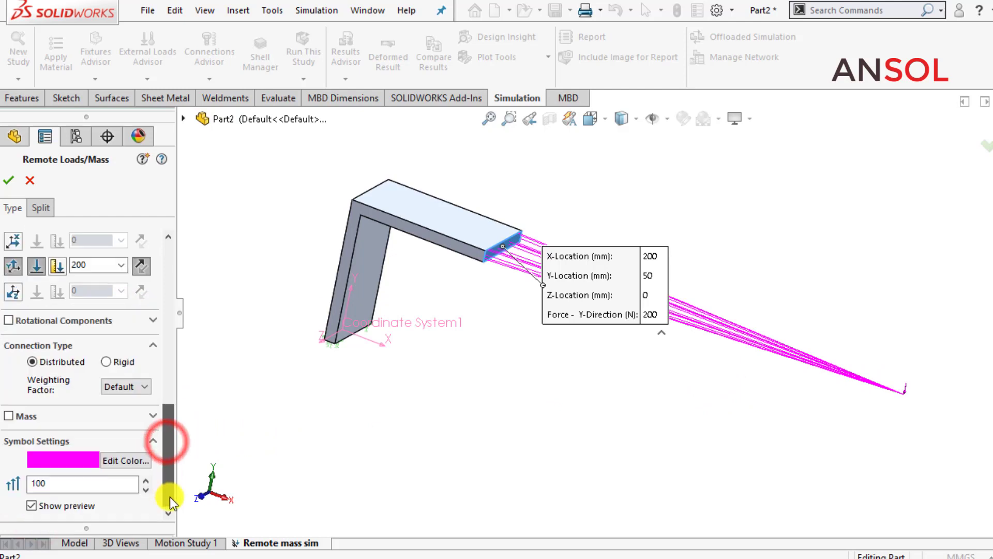
{"action": "double_click", "coordinate": [76, 484]}
{"action": "type", "text": "2"}
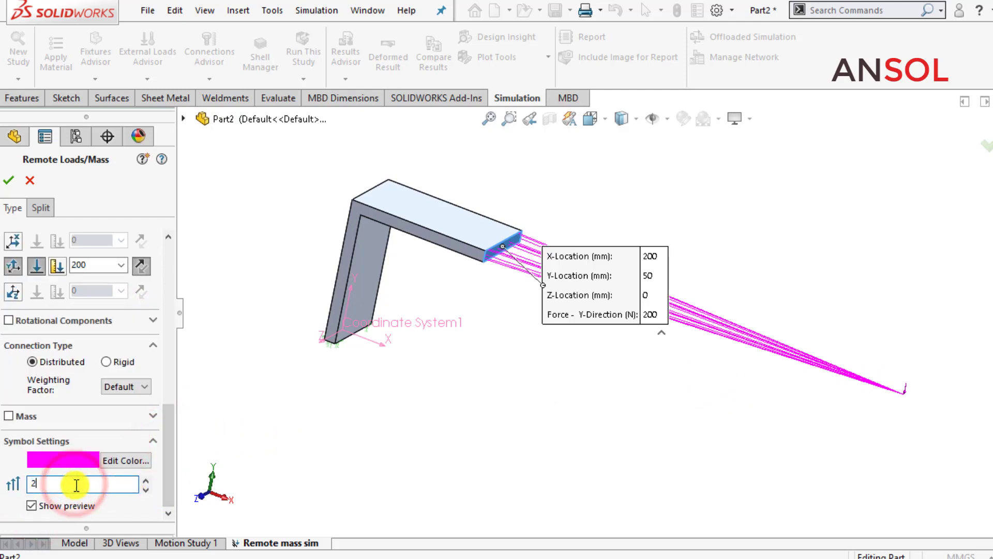
{"action": "type", "text": "00"}
{"action": "left_click", "coordinate": [117, 462]}
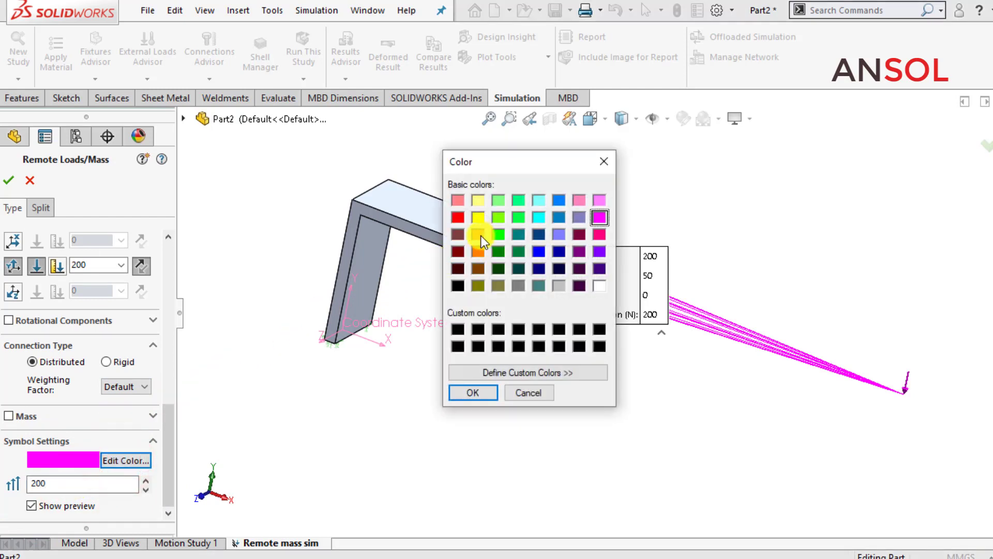
{"action": "left_click", "coordinate": [480, 235]}
{"action": "left_click", "coordinate": [471, 392]}
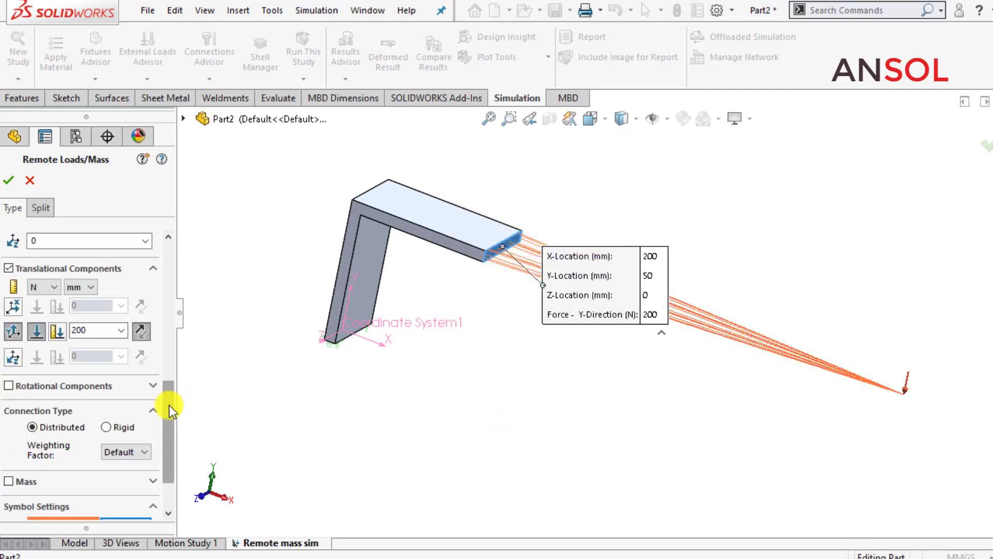
- Change the remote load's X location from 200 to 100 mm and reposition its callouts
{"action": "left_click_drag", "start_coordinate": [166, 405], "coordinate": [166, 358]}
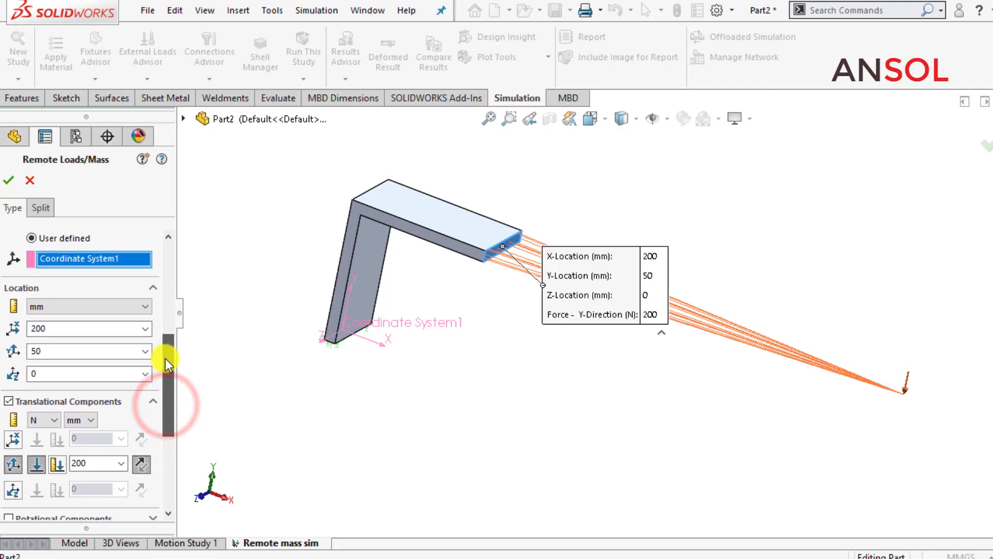
{"action": "double_click", "coordinate": [68, 326]}
{"action": "type", "text": "100"}
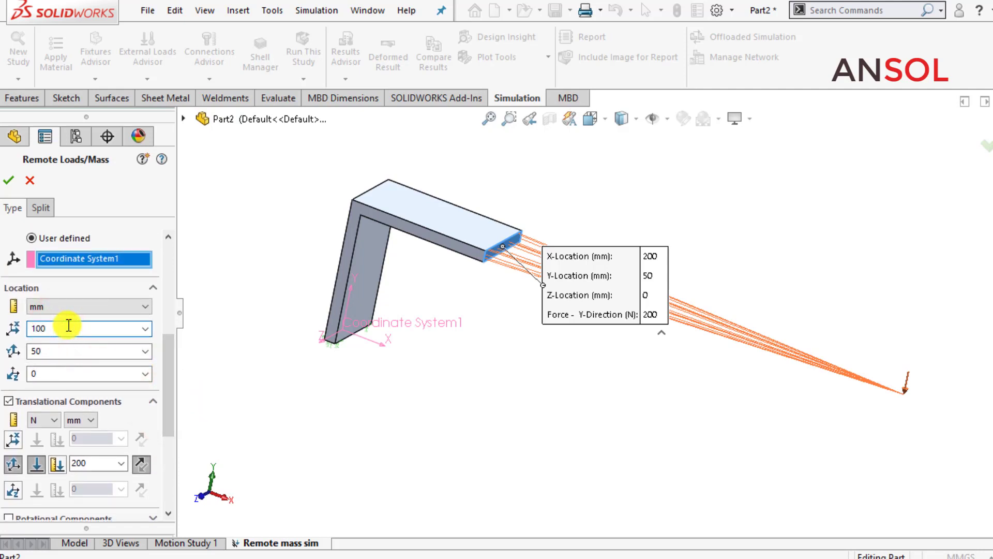
{"action": "left_click_drag", "start_coordinate": [616, 287], "coordinate": [471, 435]}
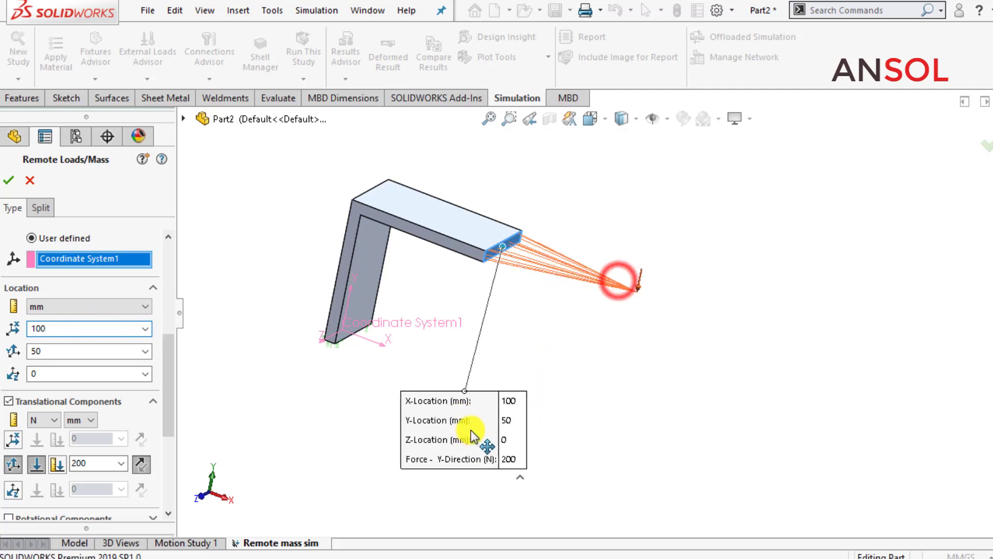
{"action": "scroll", "coordinate": [444, 289], "scroll_direction": "down", "scroll_amount": 2}
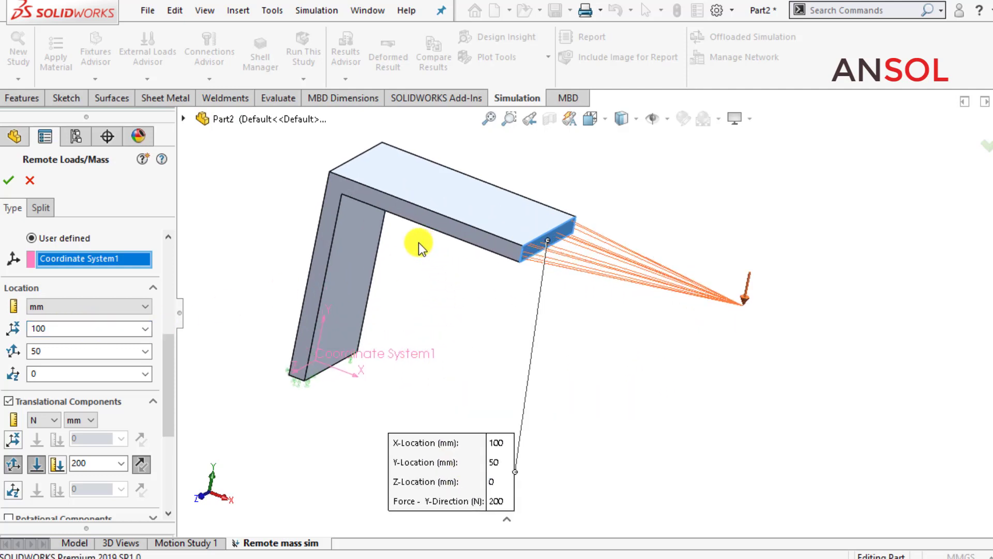
{"action": "scroll", "coordinate": [274, 189], "scroll_direction": "down", "scroll_amount": 1}
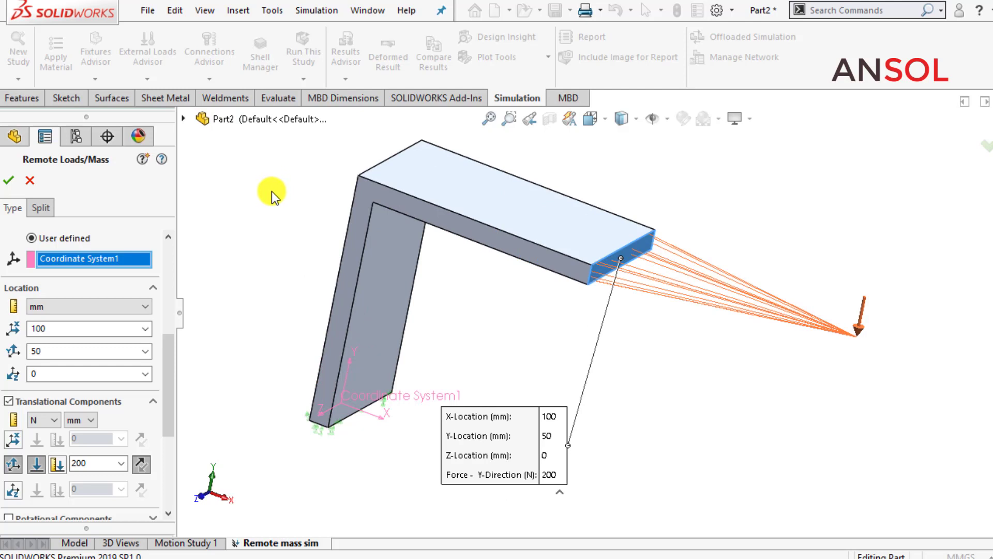
{"action": "left_click_drag", "start_coordinate": [472, 455], "coordinate": [769, 184]}
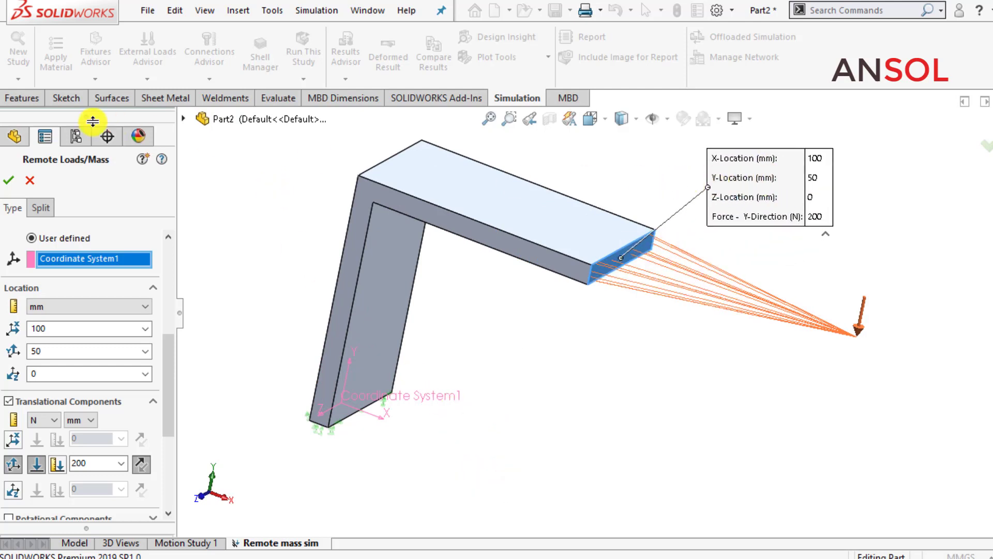
- Accept the offset remote load and run the study, answering Yes to the large-displacement warning
{"action": "left_click", "coordinate": [9, 181]}
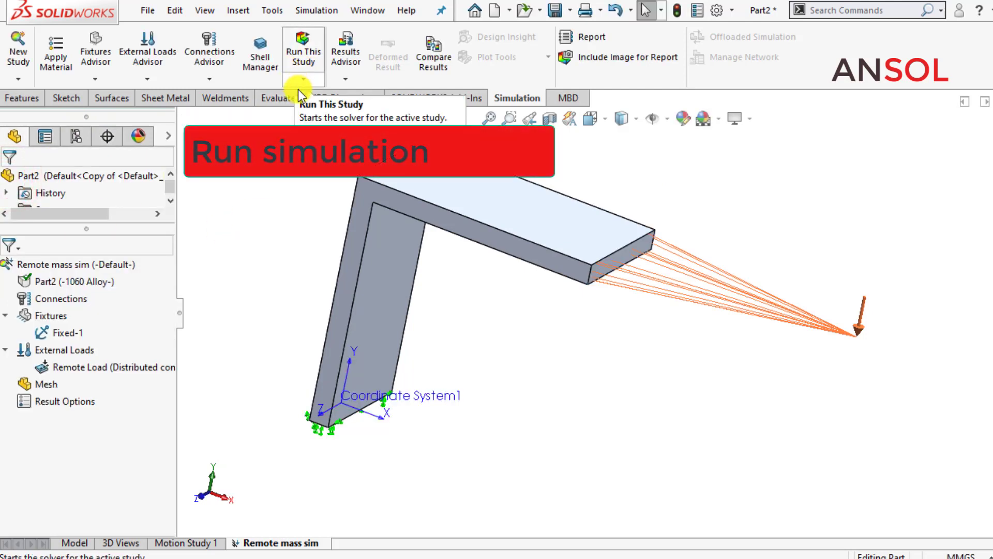
{"action": "left_click", "coordinate": [303, 52]}
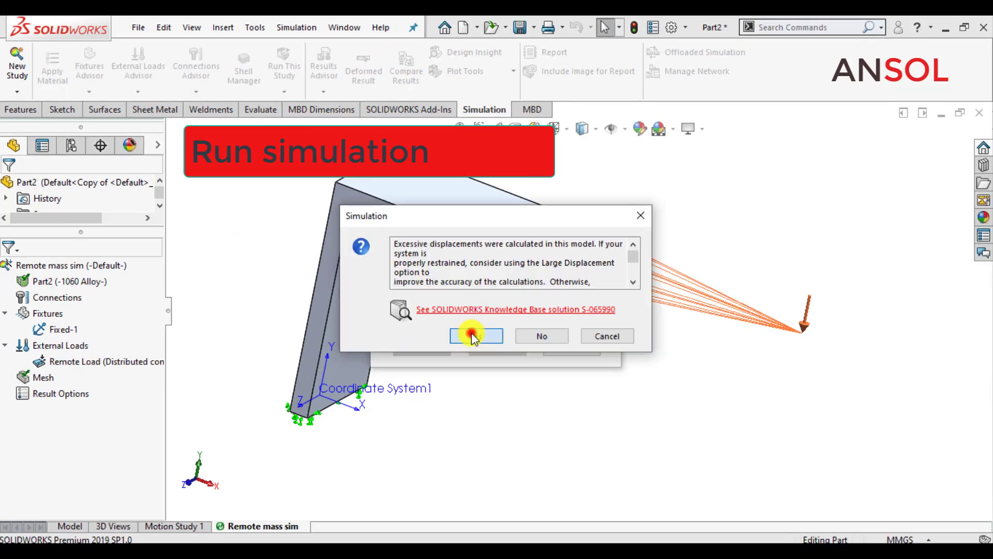
{"action": "left_click", "coordinate": [471, 333]}
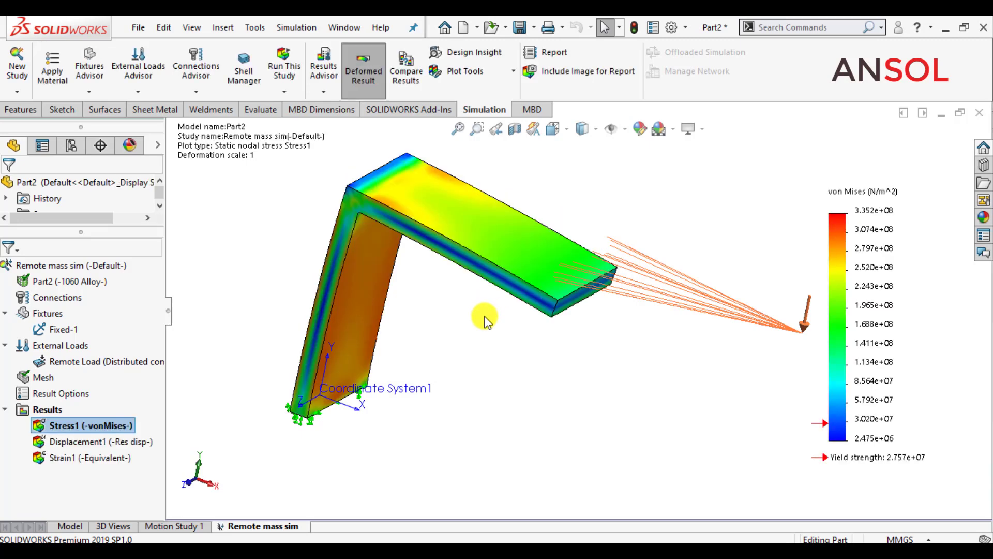
- Fit the bracket in view and open the Stress1 plot's Edit Definition
{"action": "key", "text": "f"}
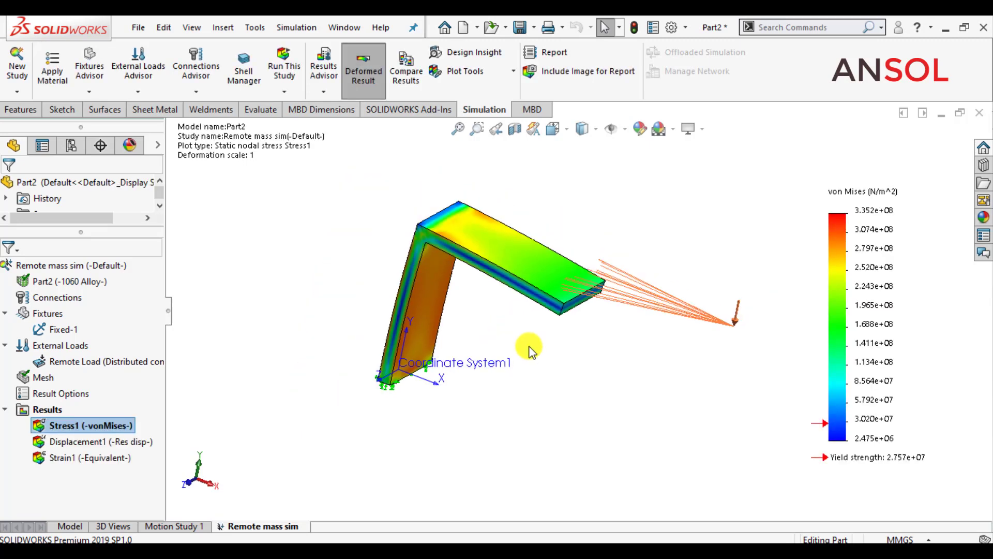
{"action": "scroll", "coordinate": [680, 248], "scroll_direction": "up", "scroll_amount": 2}
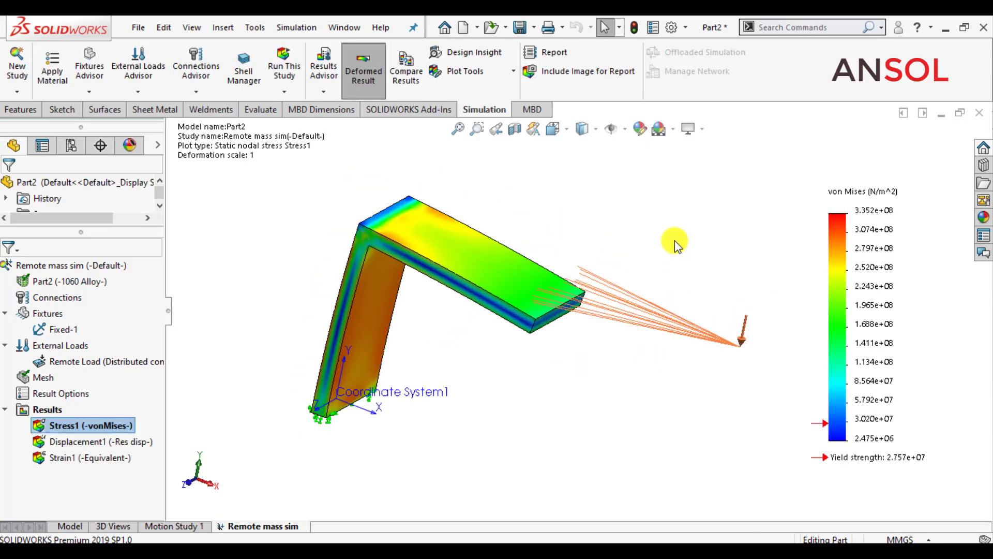
{"action": "right_click", "coordinate": [72, 427]}
{"action": "left_click", "coordinate": [116, 126]}
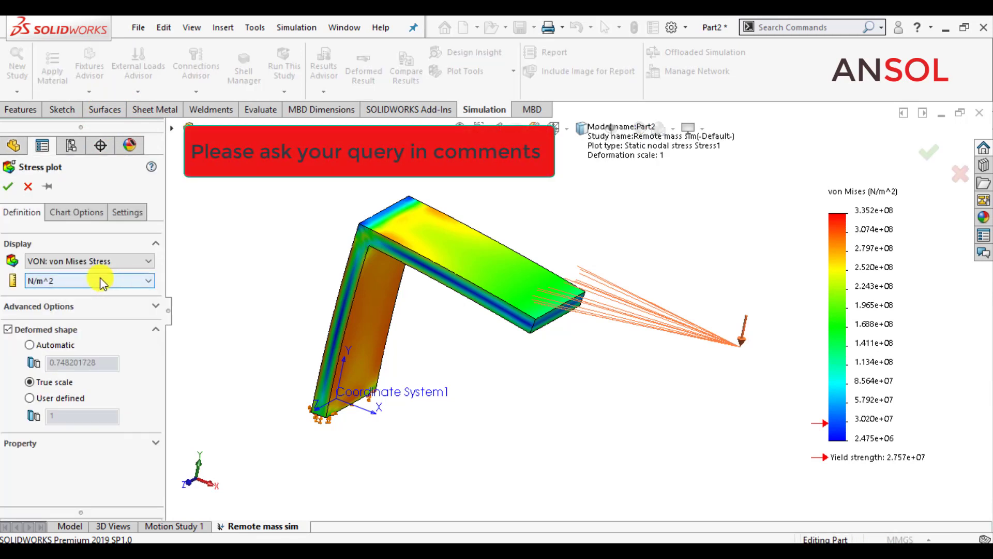
- Set Stress1 units to N/mm^2 (MPa) and its legend number format to floating
{"action": "left_click", "coordinate": [67, 281]}
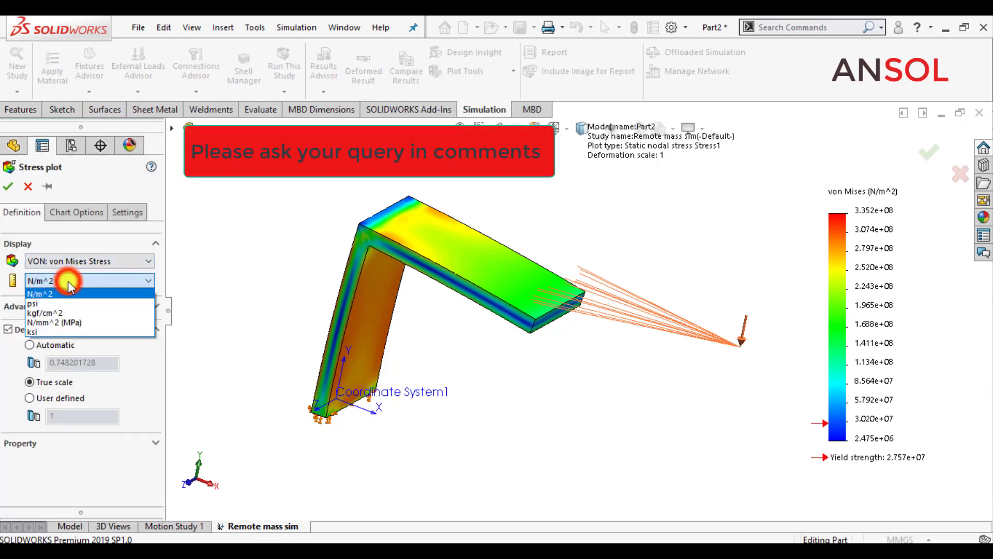
{"action": "left_click", "coordinate": [50, 326]}
{"action": "left_click", "coordinate": [76, 213]}
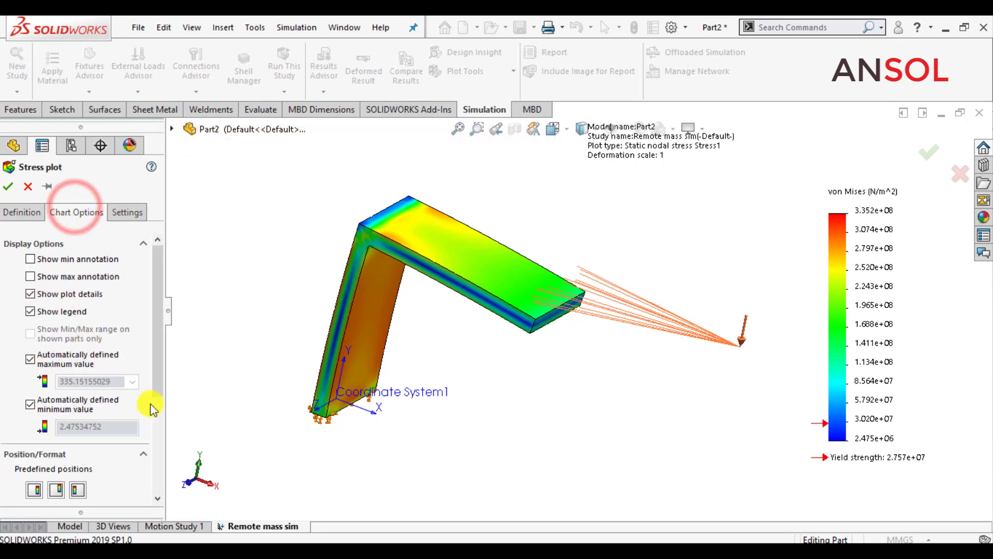
{"action": "left_click_drag", "start_coordinate": [160, 364], "coordinate": [158, 455]}
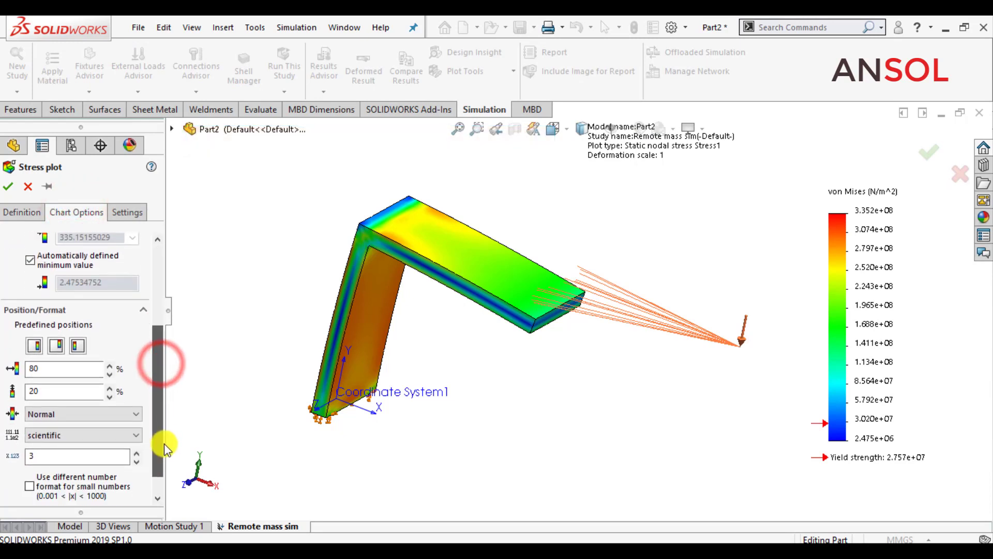
{"action": "left_click", "coordinate": [72, 434]}
{"action": "left_click", "coordinate": [46, 457]}
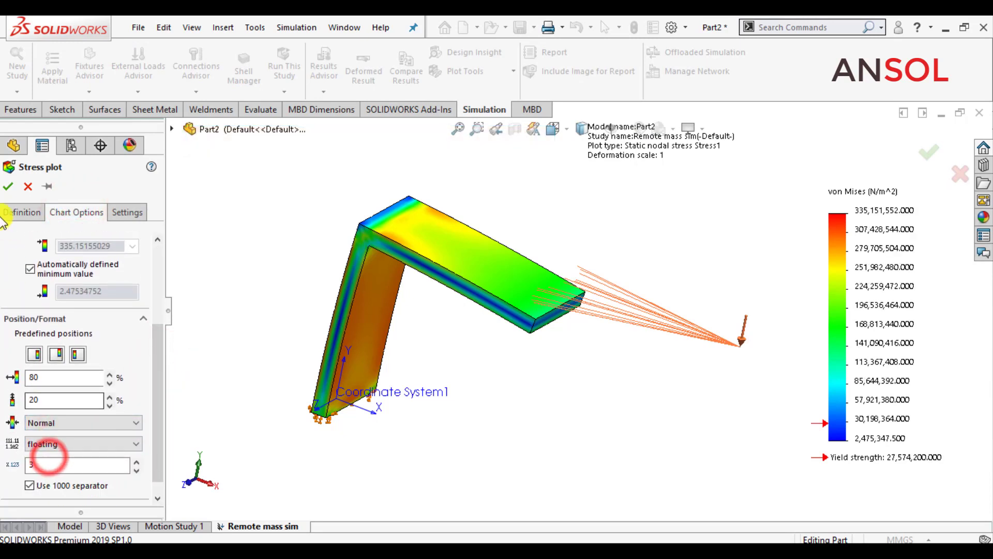
{"action": "left_click", "coordinate": [8, 186]}
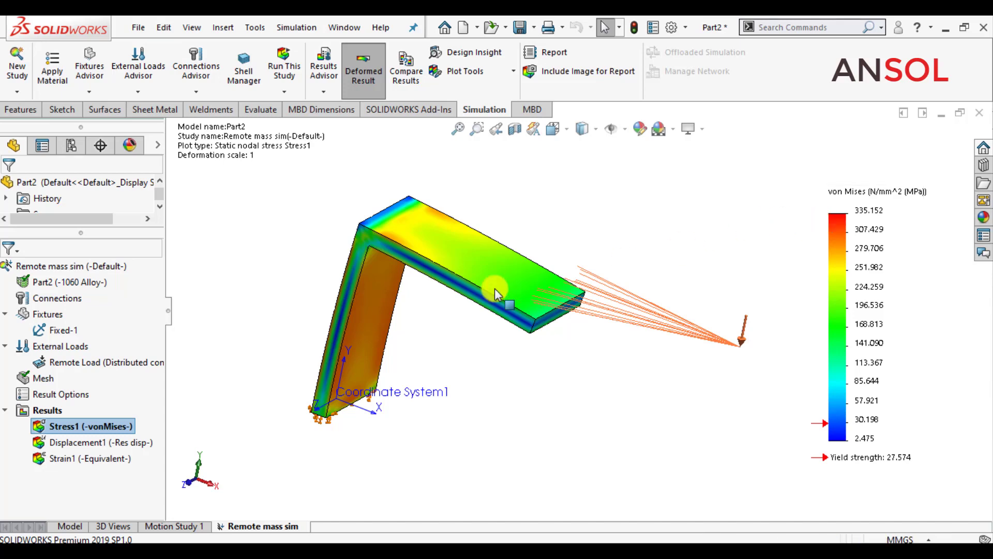
- Display the Displacement1 plot and rotate the bracket to a front view showing more top face
{"action": "left_click", "coordinate": [82, 443]}
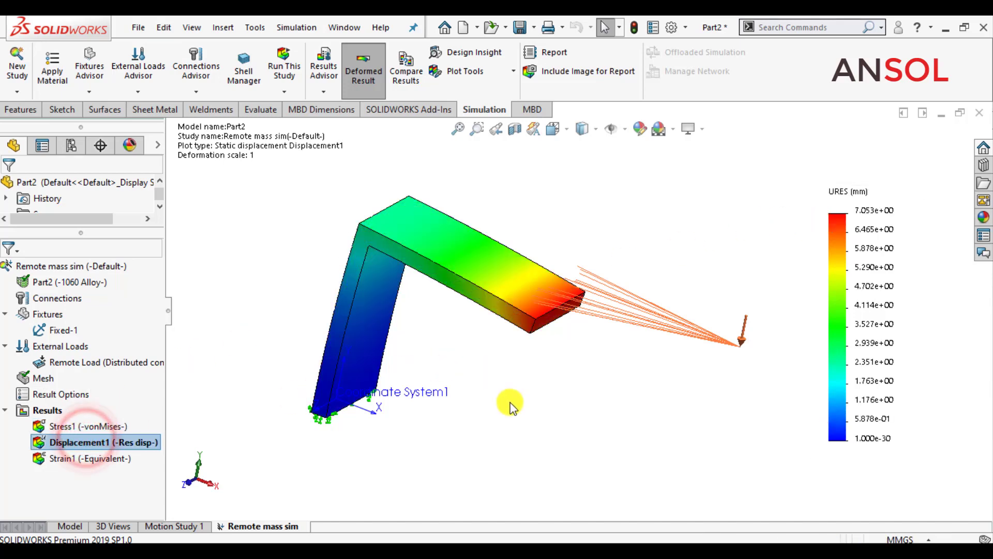
{"action": "middle_click_drag", "start_coordinate": [498, 377], "coordinate": [519, 373]}
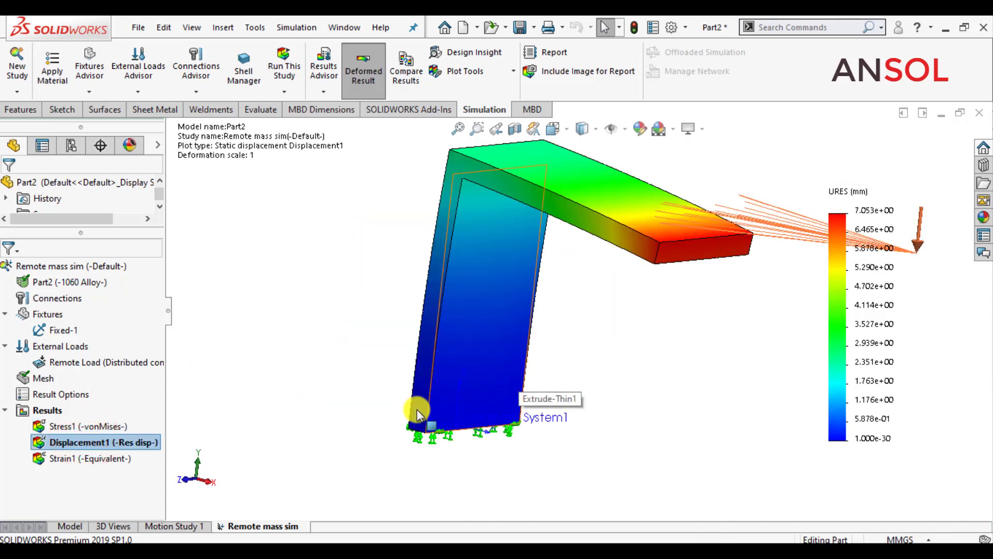
{"action": "scroll", "coordinate": [412, 409], "scroll_direction": "up", "scroll_amount": 3}
{"action": "scroll", "coordinate": [413, 412], "scroll_direction": "up", "scroll_amount": 2}
{"action": "scroll", "coordinate": [723, 310], "scroll_direction": "down", "scroll_amount": 1}
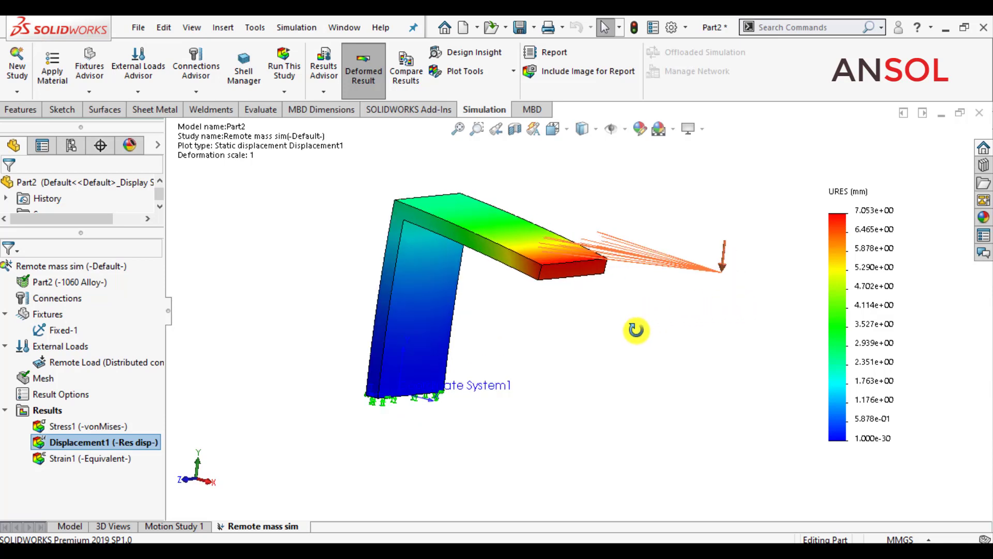
{"action": "middle_click_drag", "start_coordinate": [639, 328], "coordinate": [640, 341]}
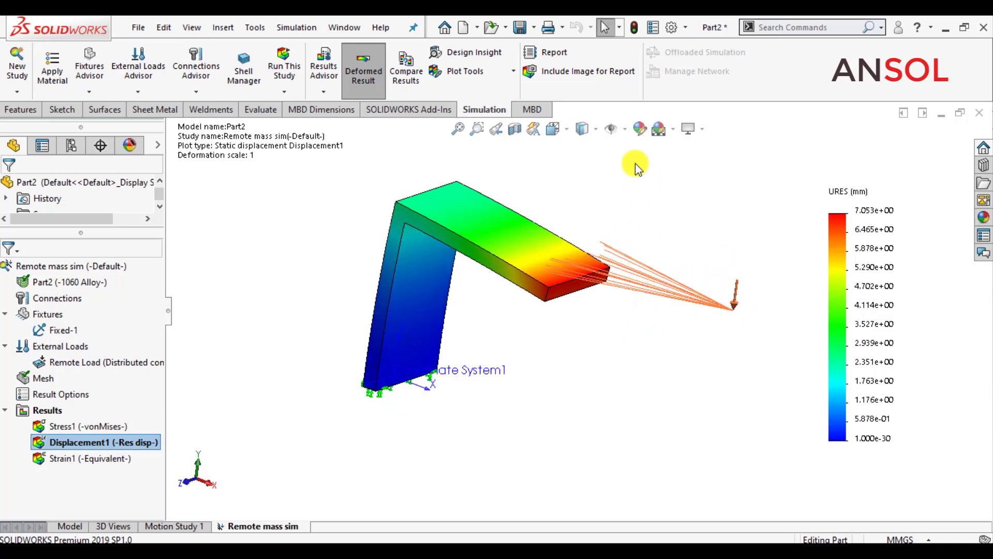
- Toggle the display of model origins through Hide/Show Items
{"action": "left_click", "coordinate": [625, 131]}
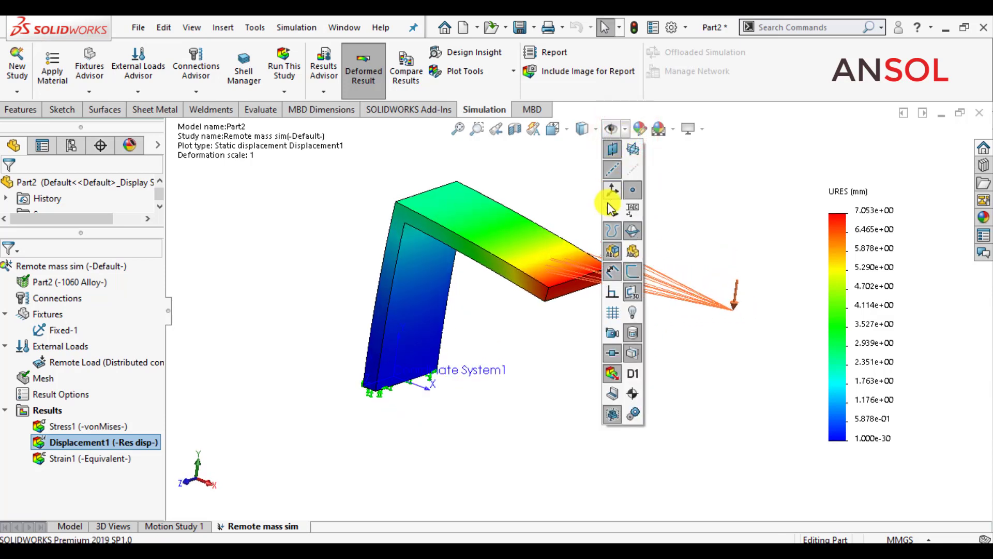
{"action": "left_click", "coordinate": [608, 210]}
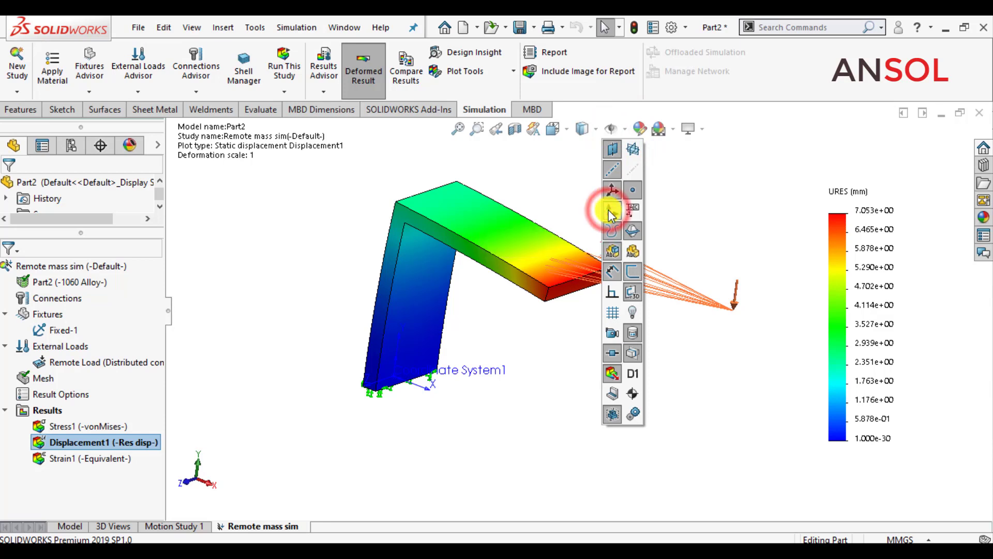
{"action": "left_click", "coordinate": [554, 175]}
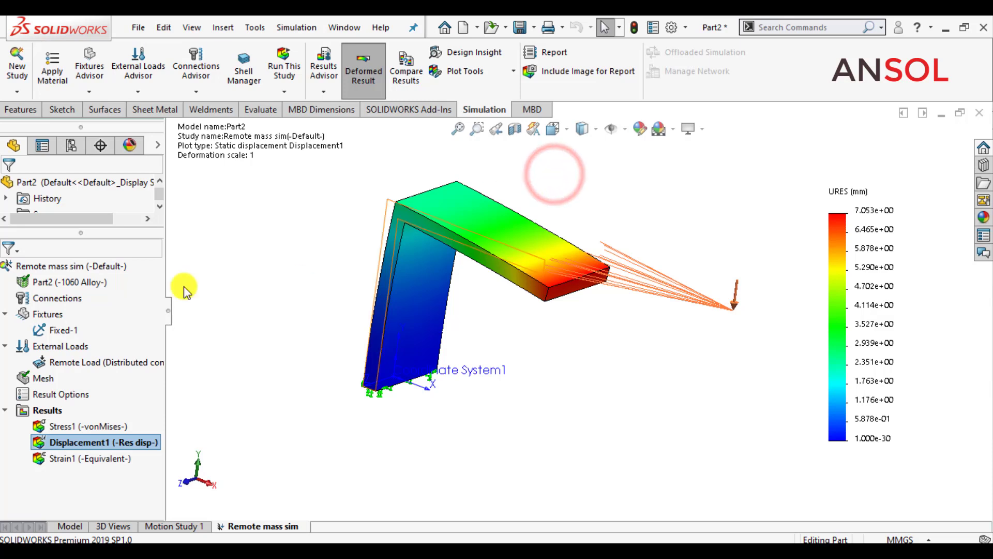
{"action": "right_click", "coordinate": [76, 442]}
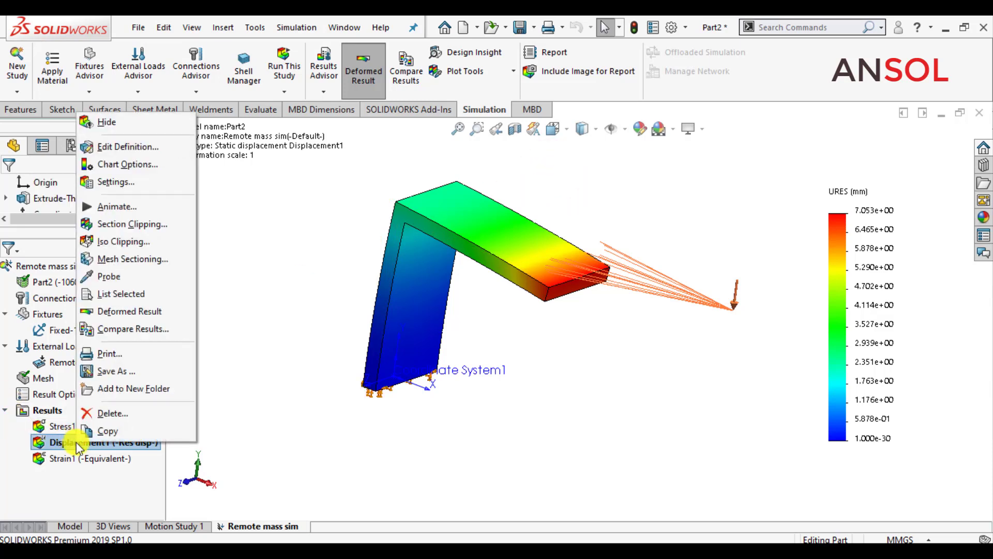
- Switch Displacement1 to the UY: Y Displacement component in mm with floating legend format
{"action": "left_click", "coordinate": [116, 147]}
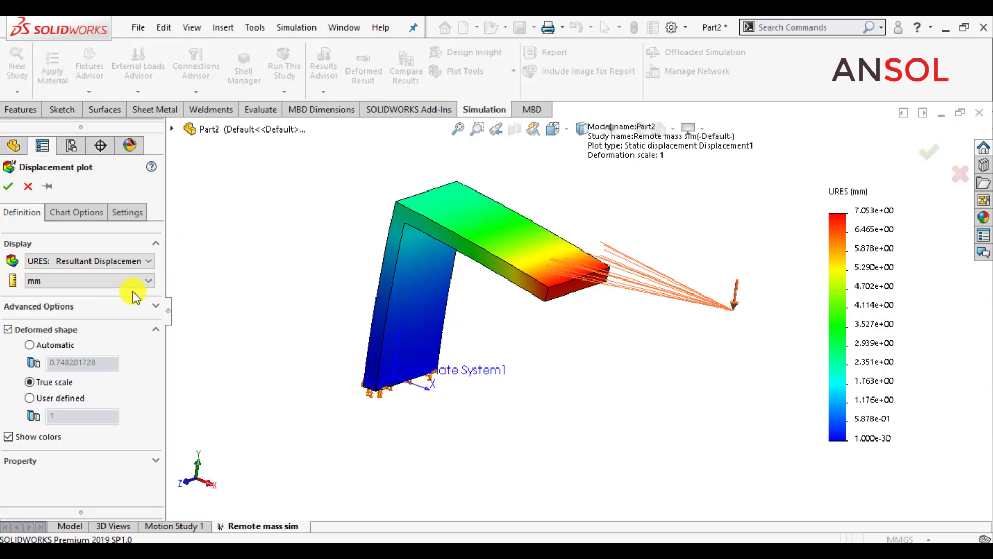
{"action": "left_click", "coordinate": [73, 259]}
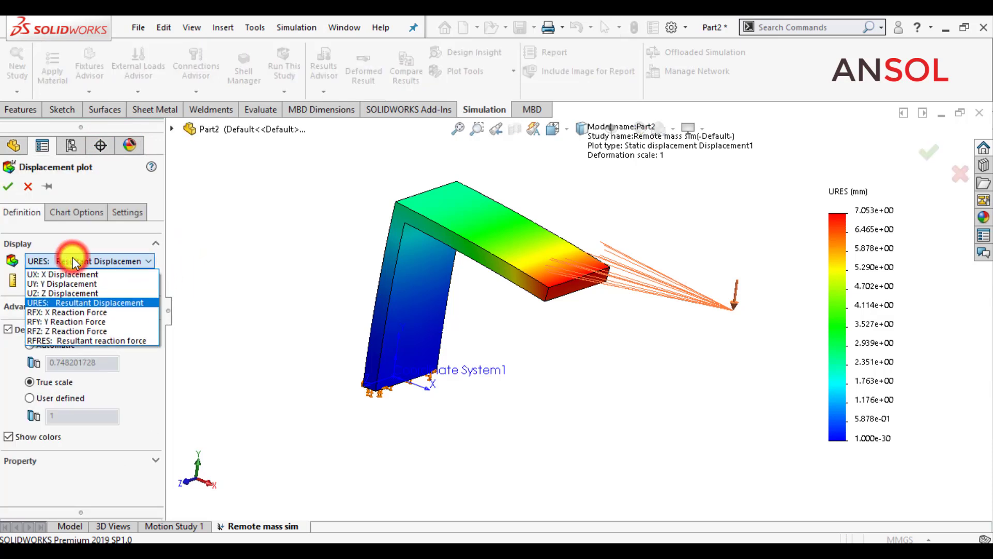
{"action": "left_click", "coordinate": [66, 282]}
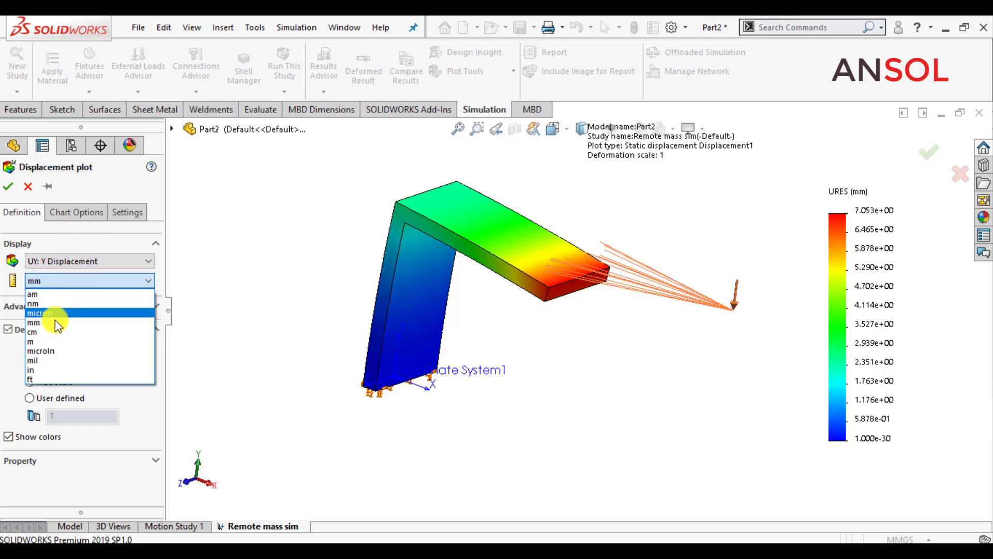
{"action": "left_click", "coordinate": [55, 322]}
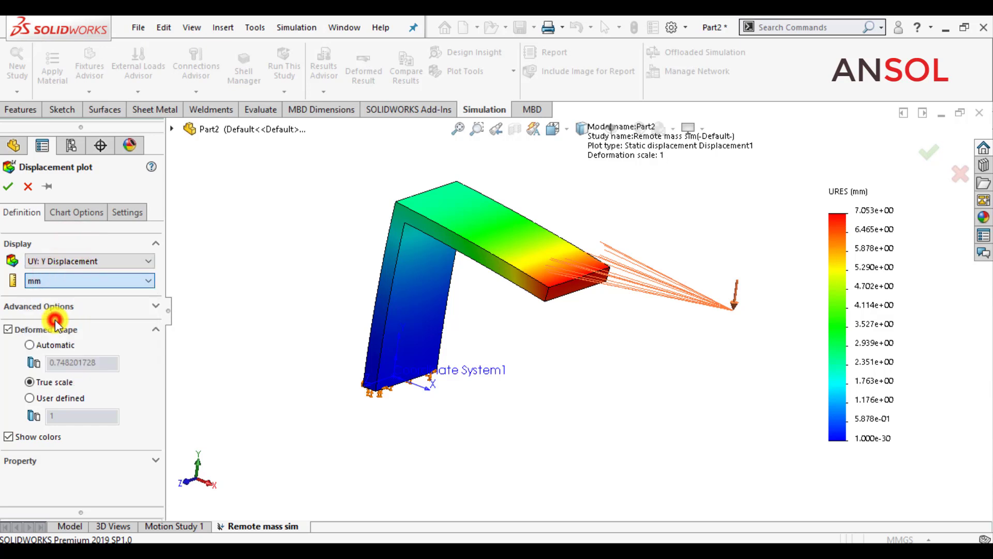
{"action": "left_click", "coordinate": [67, 214]}
{"action": "left_click_drag", "start_coordinate": [154, 334], "coordinate": [158, 412]}
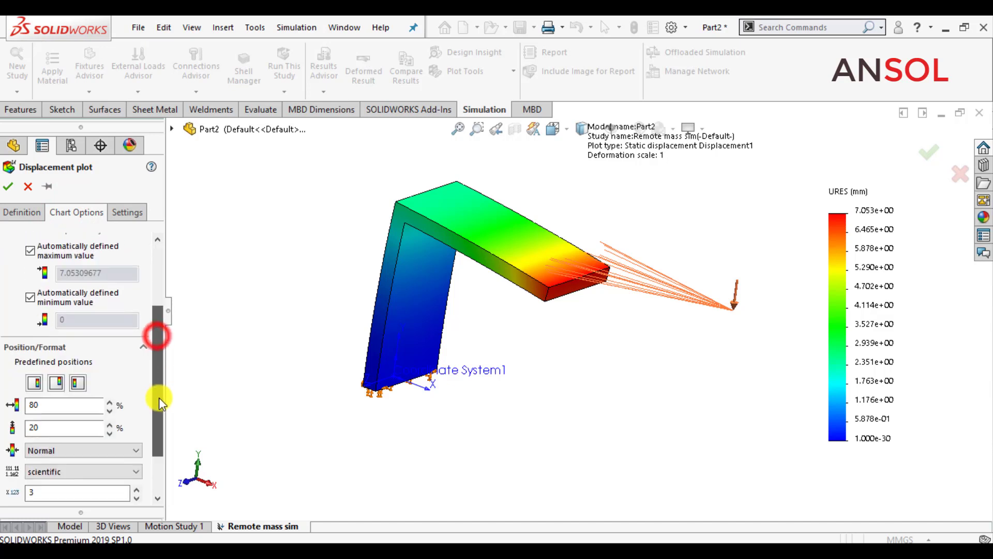
{"action": "left_click", "coordinate": [77, 438]}
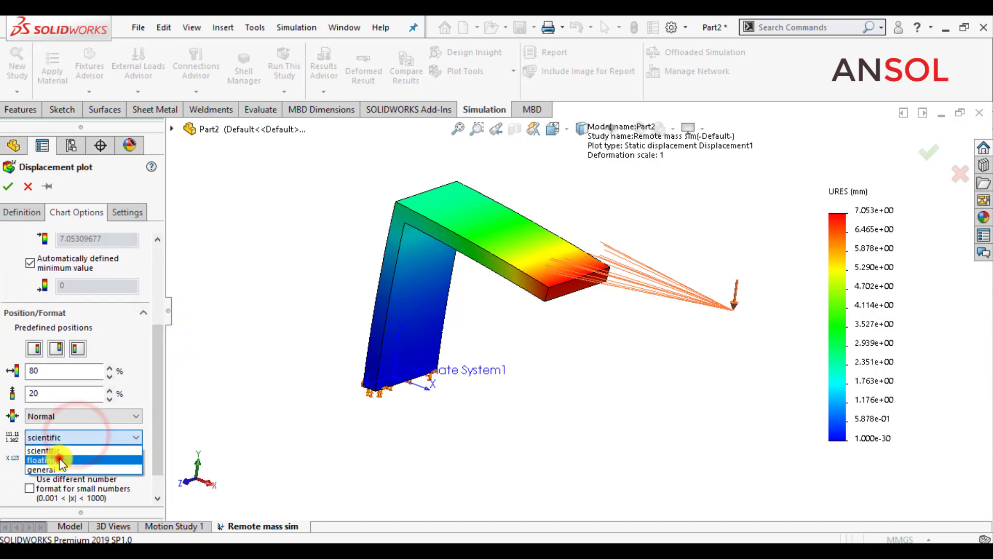
{"action": "left_click", "coordinate": [59, 456]}
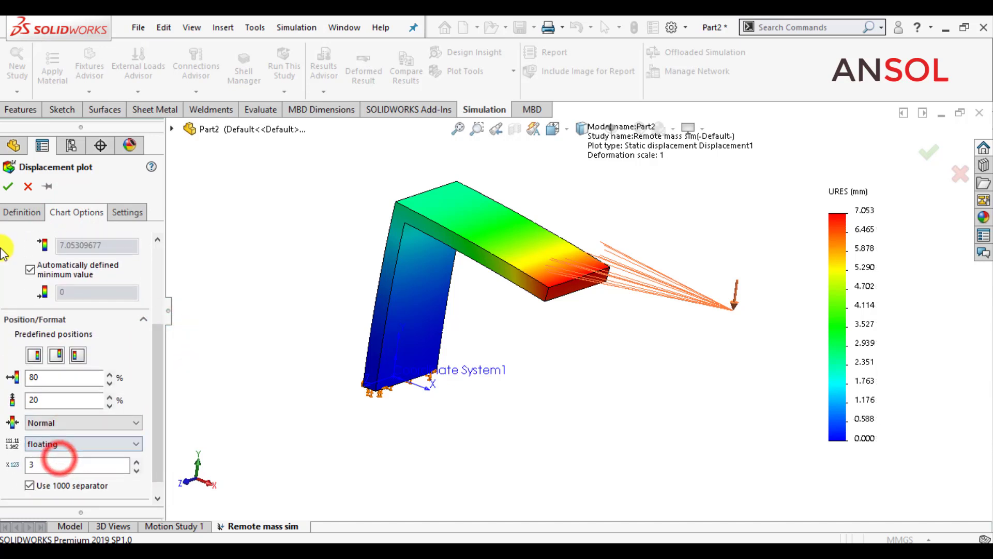
{"action": "left_click", "coordinate": [10, 188]}
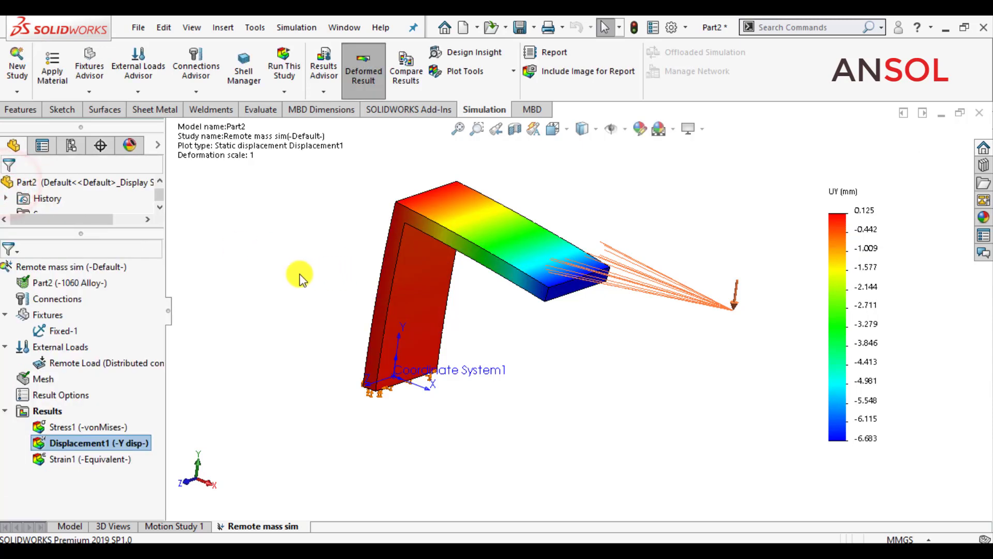